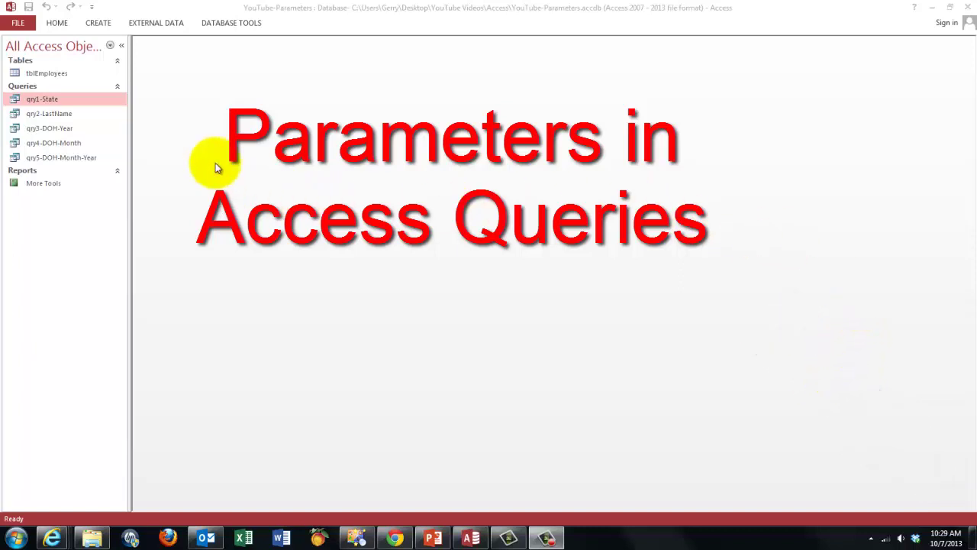
- Open tblEmployees in Datasheet view to show all 15 employee records
{"action": "double_click", "coordinate": [40, 74]}
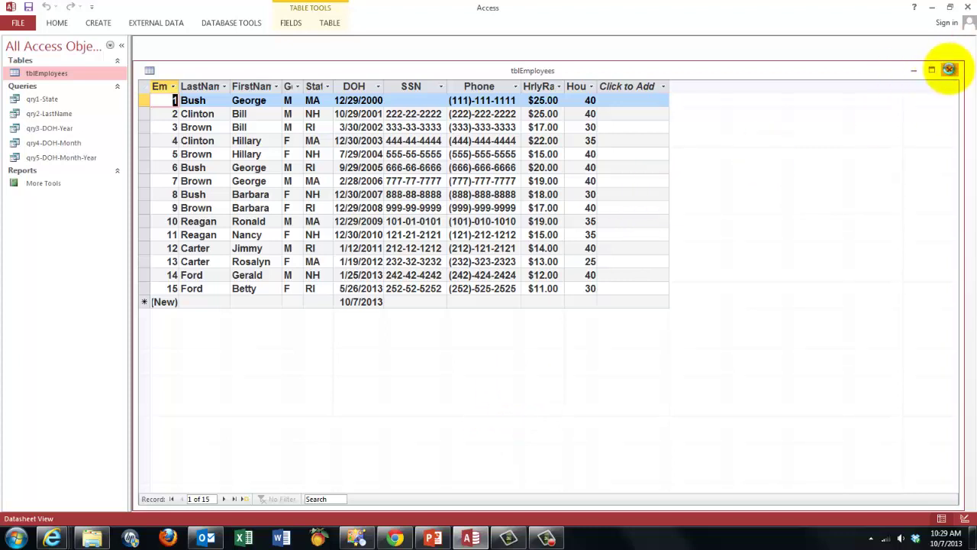
- Close the table and run qry1-State with MA, returning five MA employees
{"action": "left_click", "coordinate": [949, 69]}
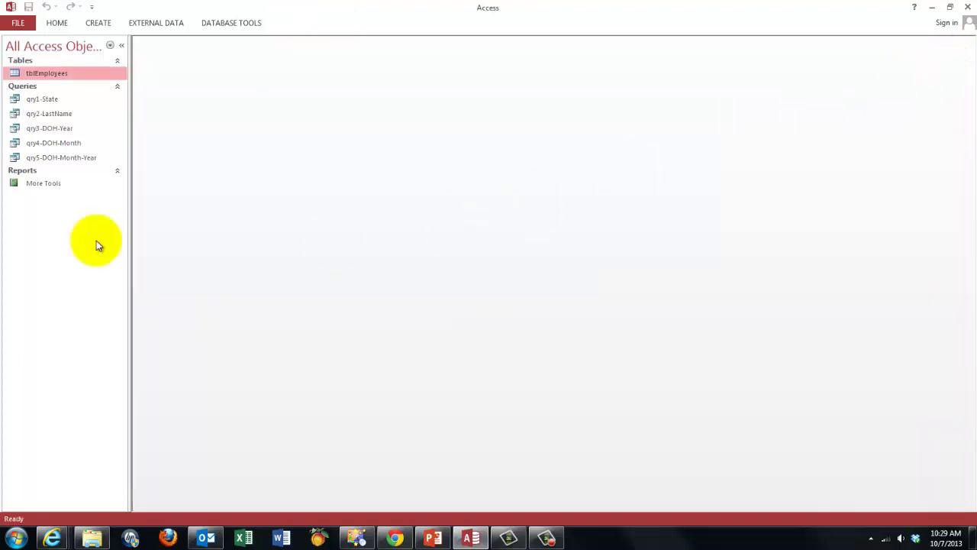
{"action": "double_click", "coordinate": [41, 99]}
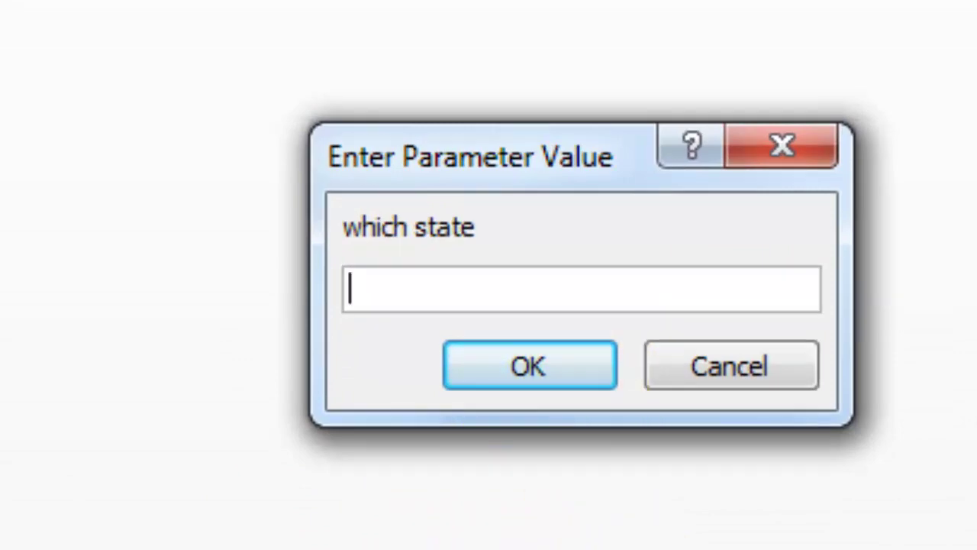
{"action": "type", "text": "ma"}
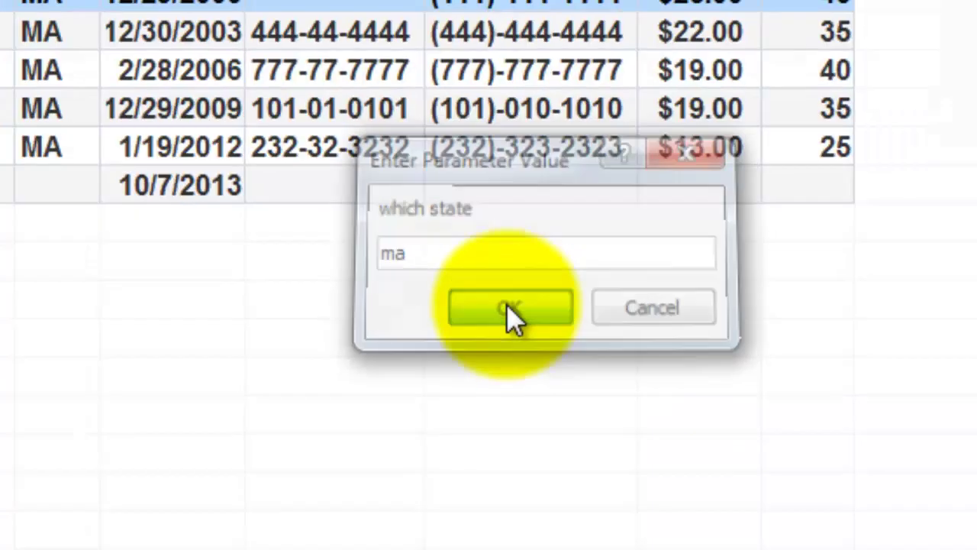
{"action": "left_click", "coordinate": [532, 367]}
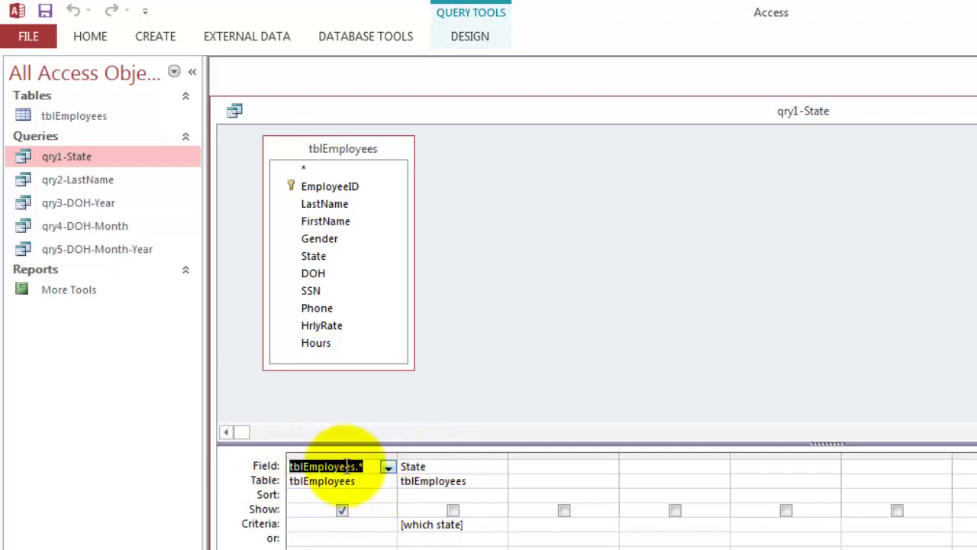
- Review the State column's [which state] criterion and leave its Show box unchecked
{"action": "left_click", "coordinate": [305, 170]}
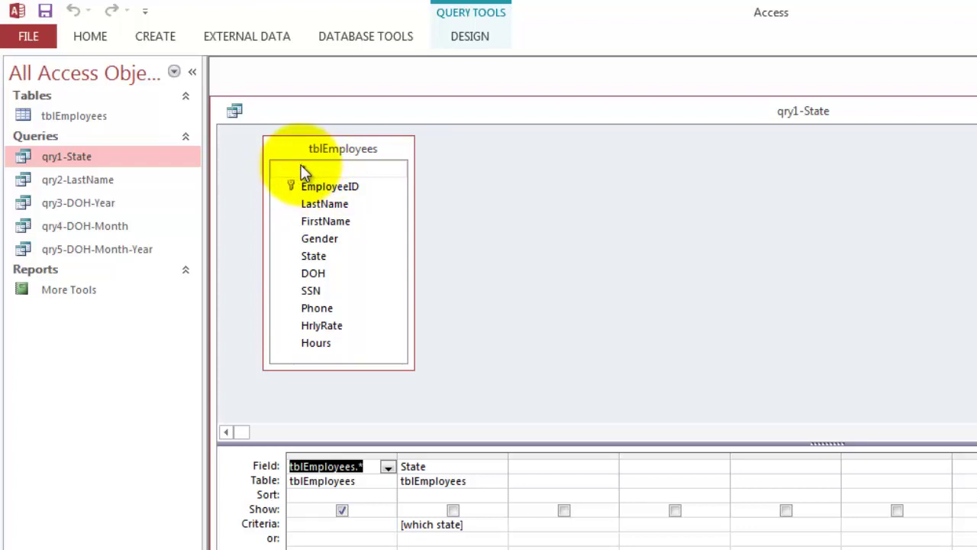
{"action": "left_click", "coordinate": [315, 255]}
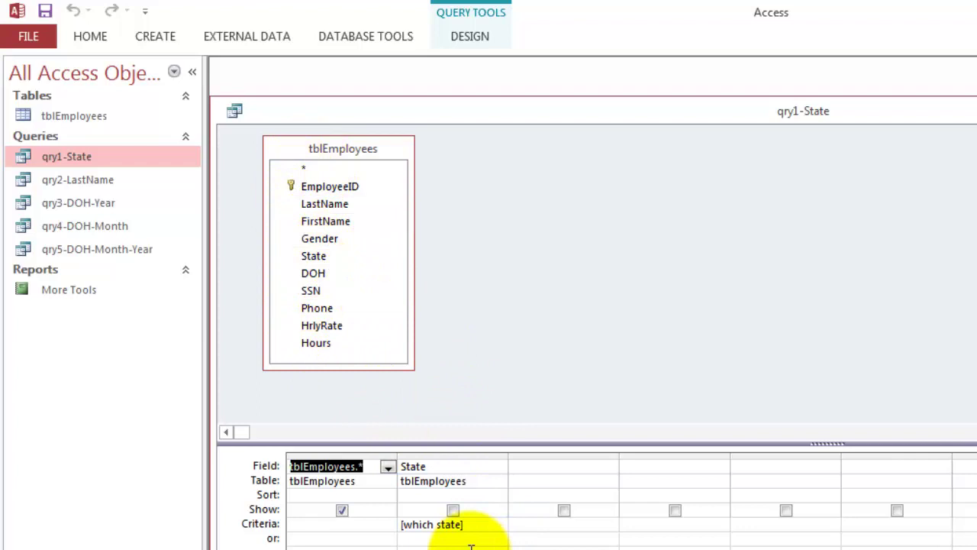
{"action": "left_click", "coordinate": [453, 510]}
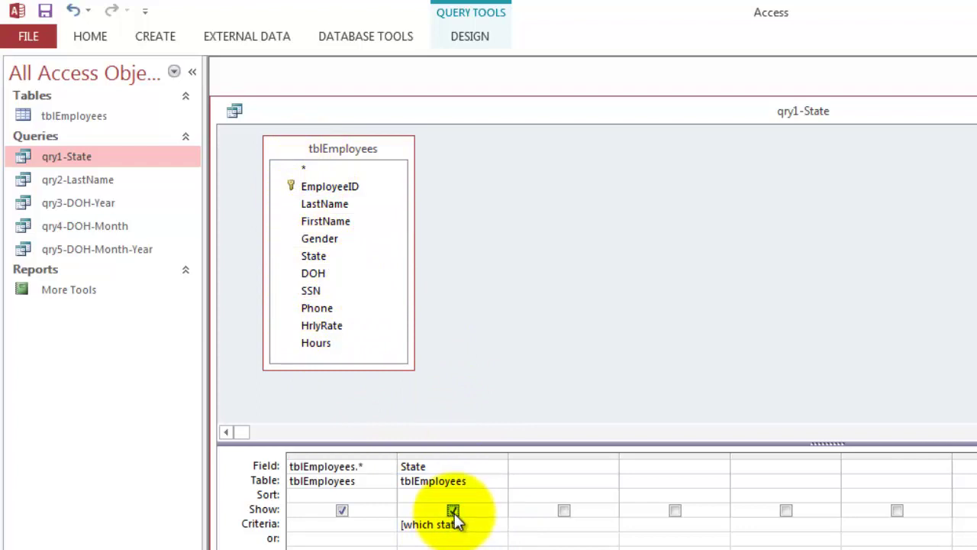
{"action": "left_click", "coordinate": [453, 510]}
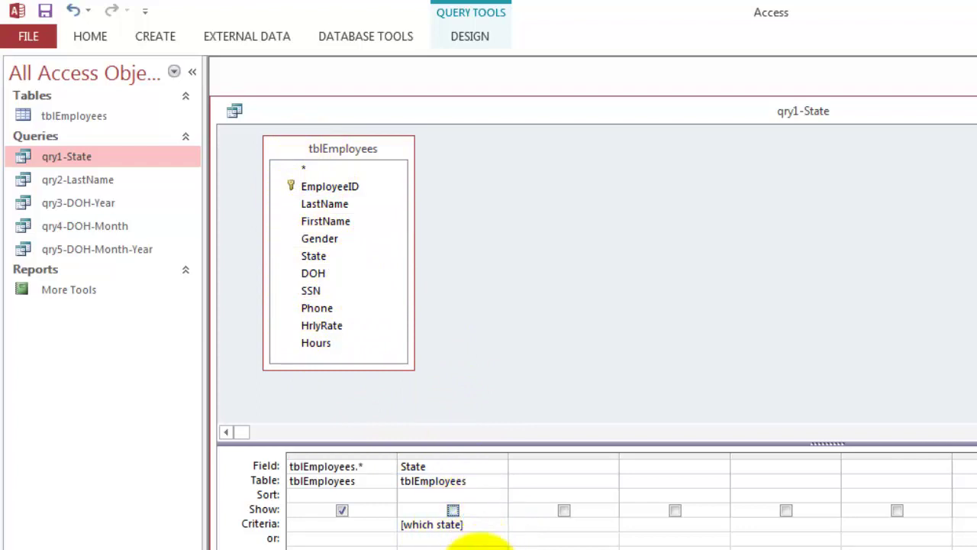
- Open the State criterion in the Zoom box and set its font to bold 16-point
{"action": "right_click", "coordinate": [471, 524]}
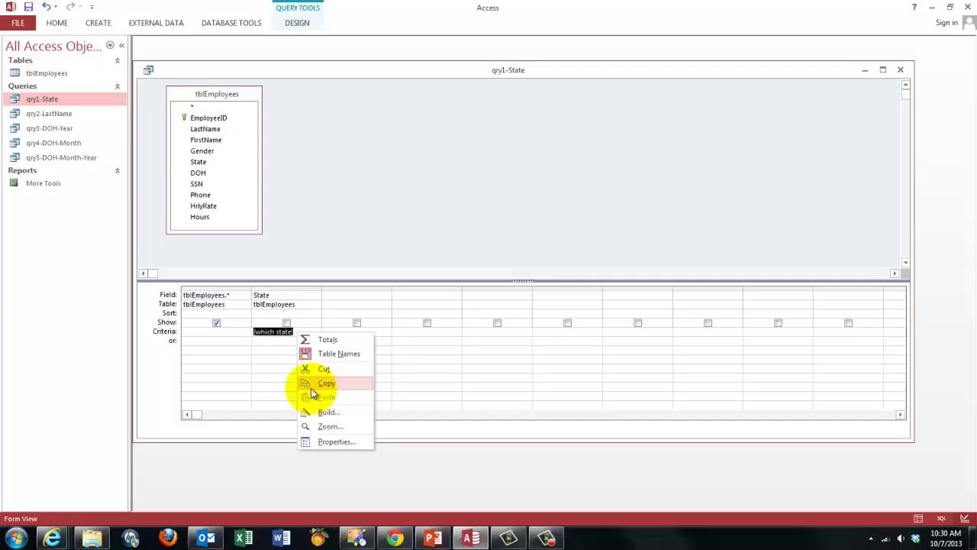
{"action": "left_click", "coordinate": [329, 428]}
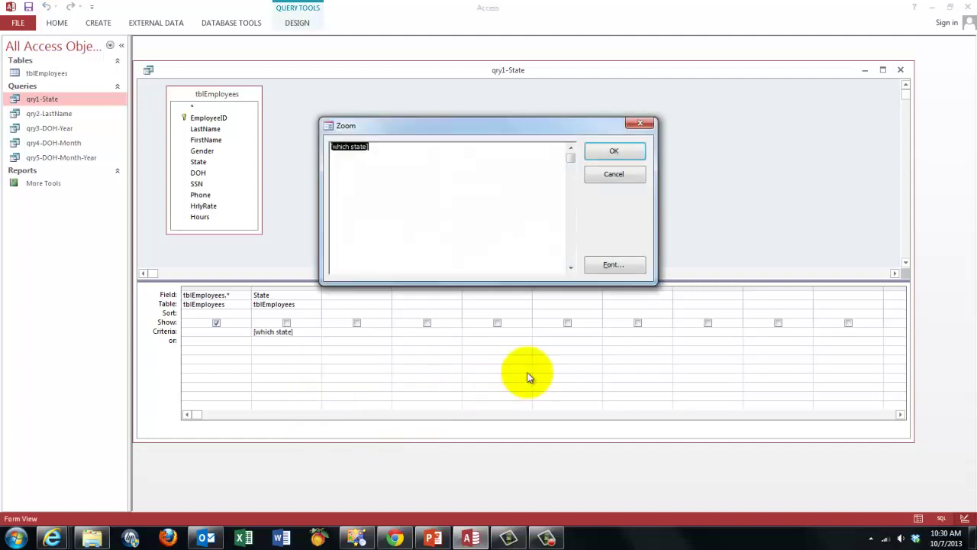
{"action": "left_click", "coordinate": [620, 267]}
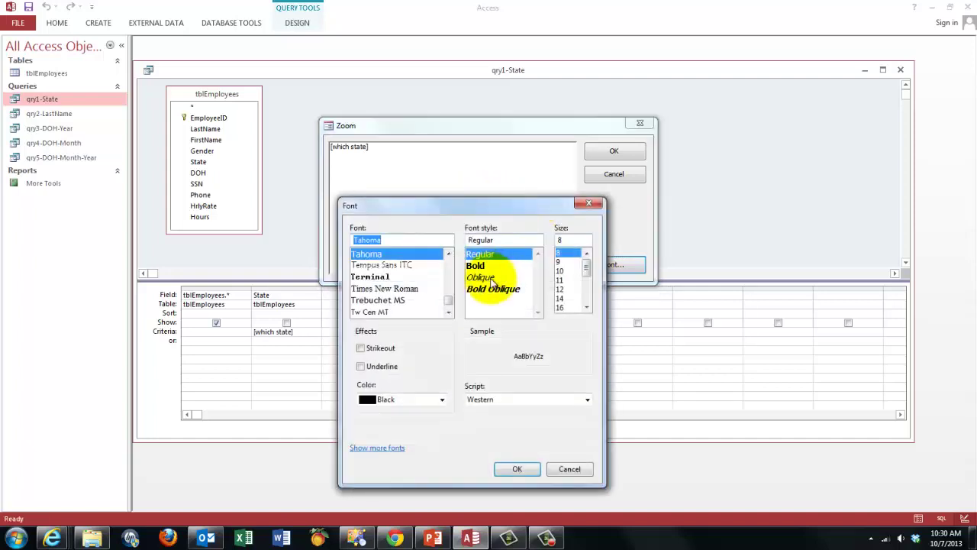
{"action": "left_click", "coordinate": [477, 265]}
{"action": "left_click", "coordinate": [565, 307]}
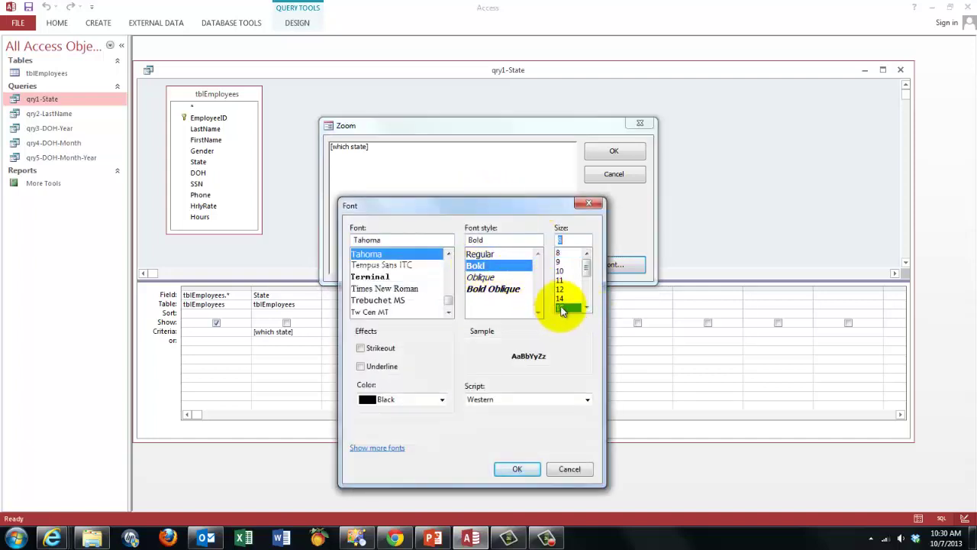
{"action": "left_click", "coordinate": [521, 470]}
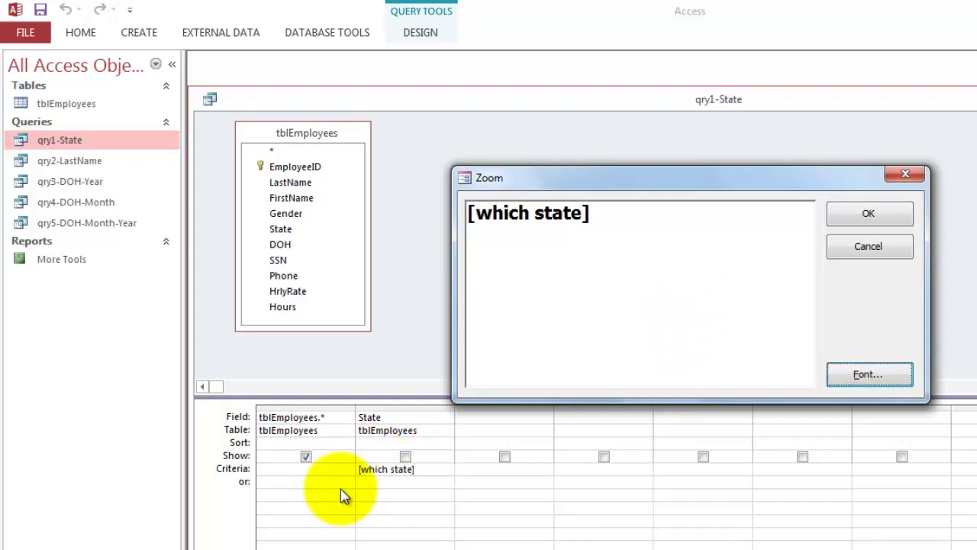
- Close Zoom, rerun qry1-State with RI as the state, then close the query
{"action": "left_click", "coordinate": [869, 214]}
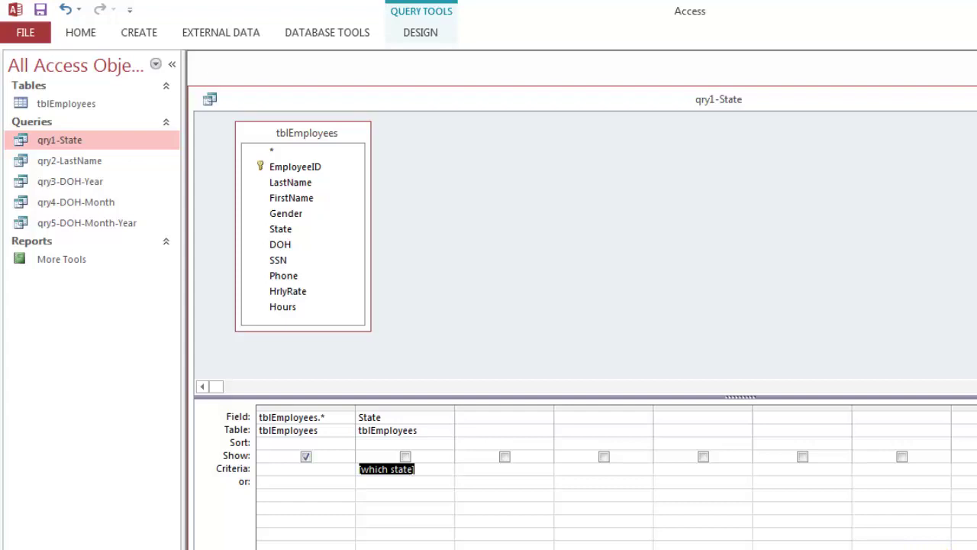
{"action": "left_click", "coordinate": [875, 547]}
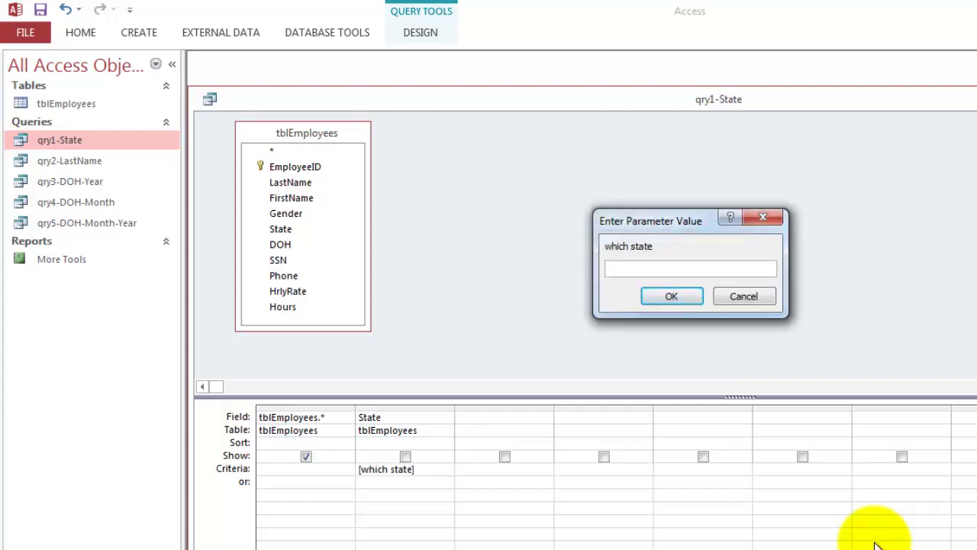
{"action": "type", "text": "ri"}
{"action": "key", "text": "Return"}
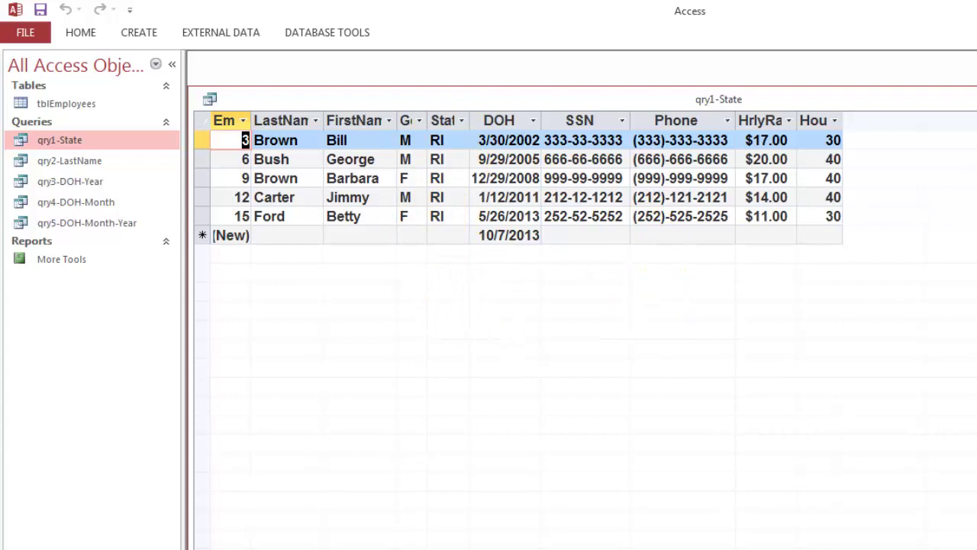
{"action": "key", "text": "ctrl+F4"}
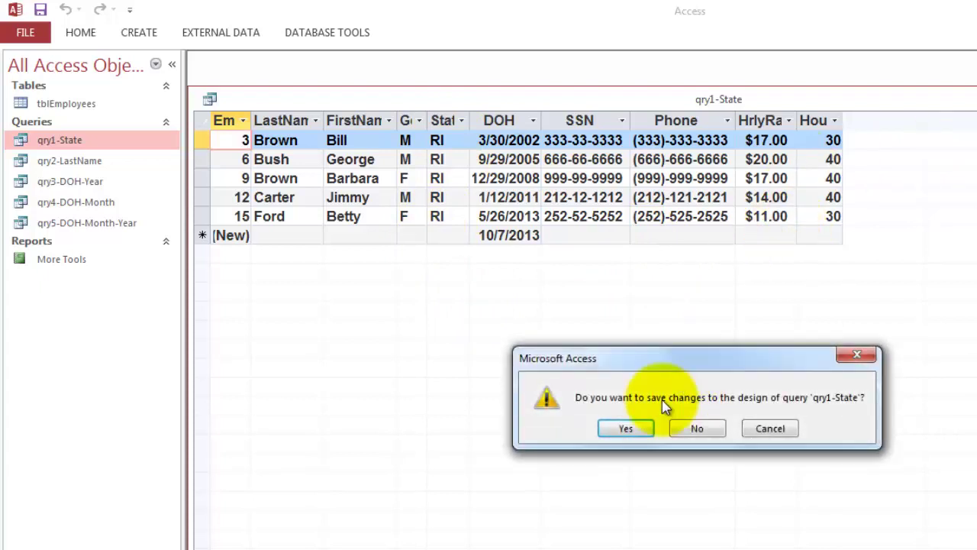
- Save qry1-State's design, then run qry2-LastName with c, listing four C-surname employees
{"action": "left_click", "coordinate": [623, 432]}
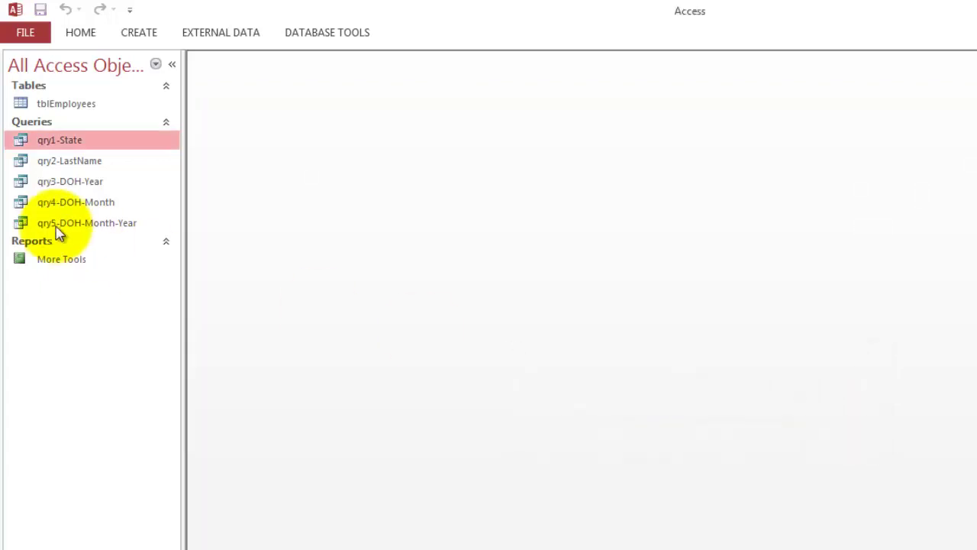
{"action": "double_click", "coordinate": [67, 167]}
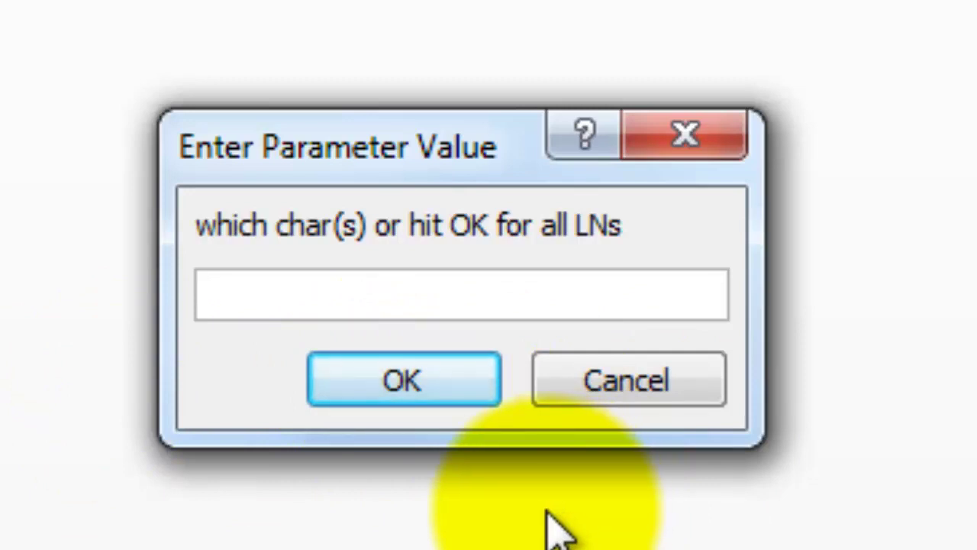
{"action": "type", "text": "c"}
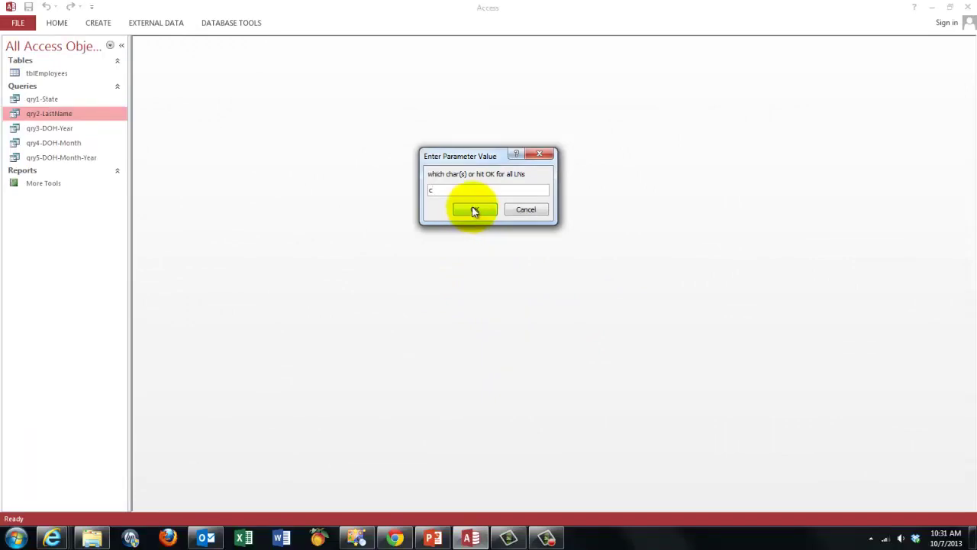
{"action": "left_click", "coordinate": [474, 211]}
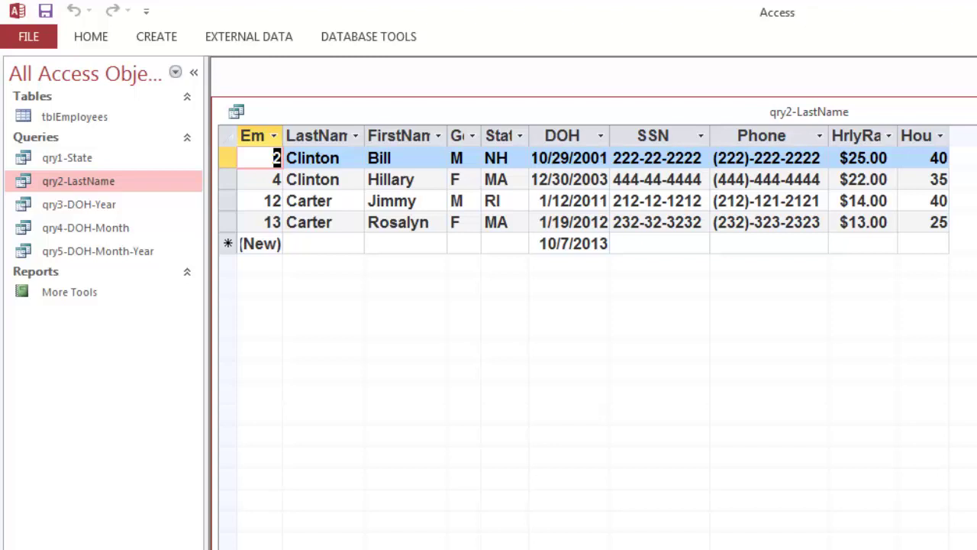
- Rerun qry2-LastName with d, then with a blank prompt listing all 15 employees
{"action": "key", "text": "ctrl+period"}
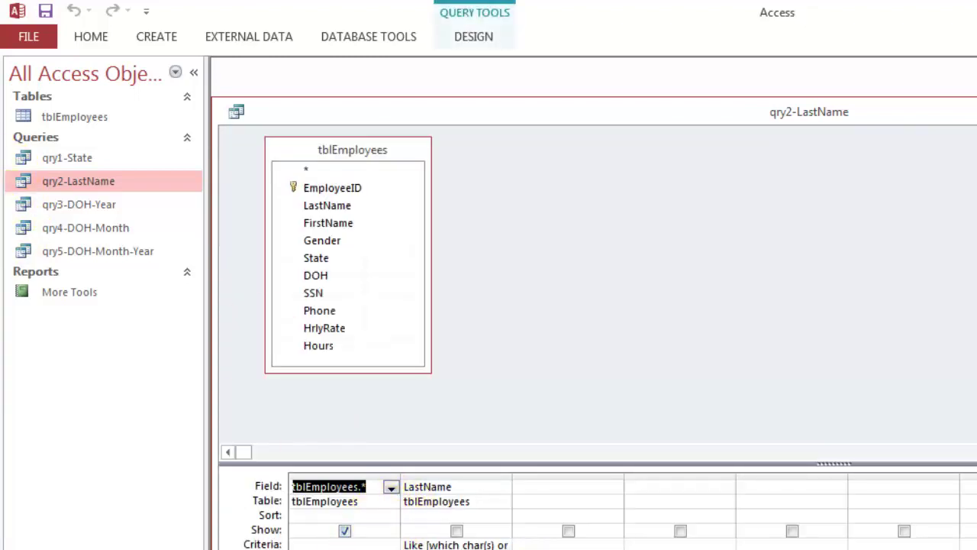
{"action": "key", "text": "ctrl+period"}
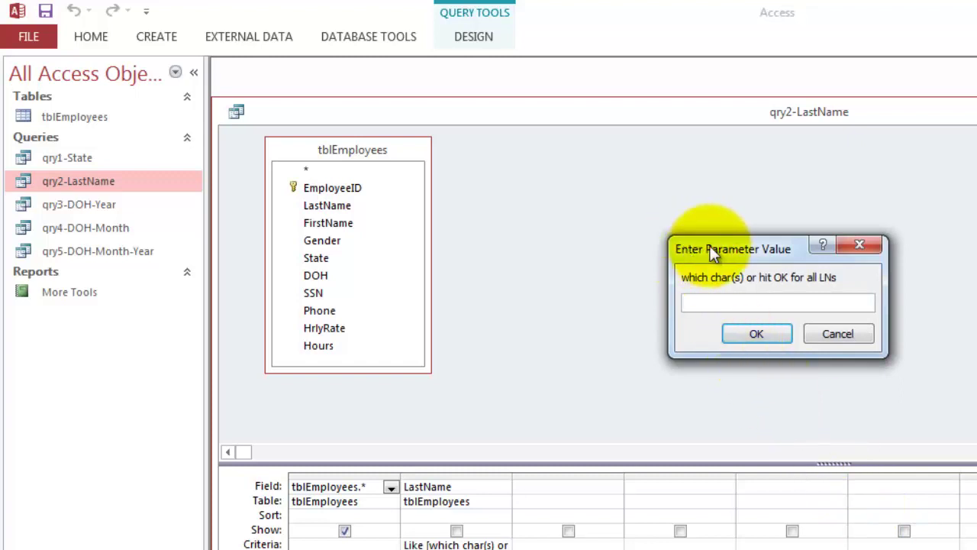
{"action": "type", "text": "d"}
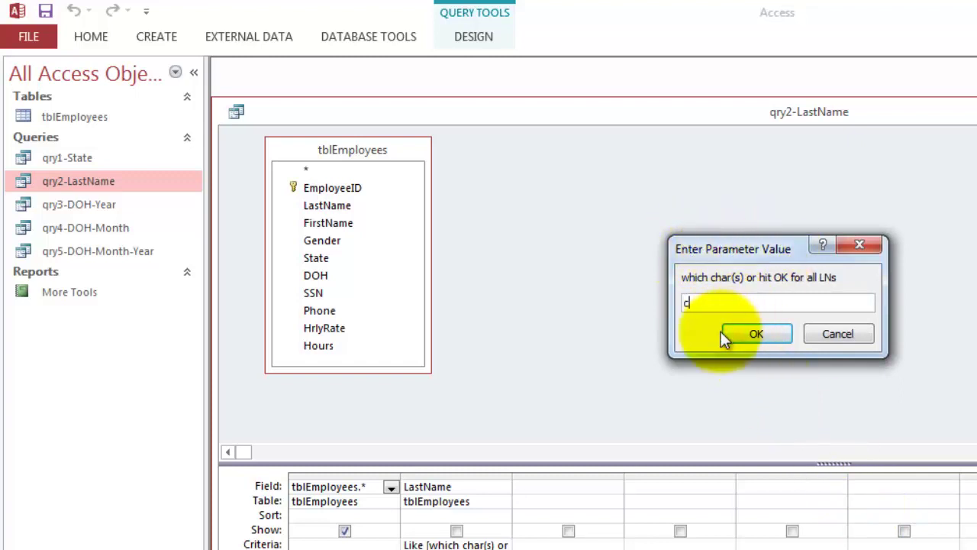
{"action": "left_click", "coordinate": [760, 333]}
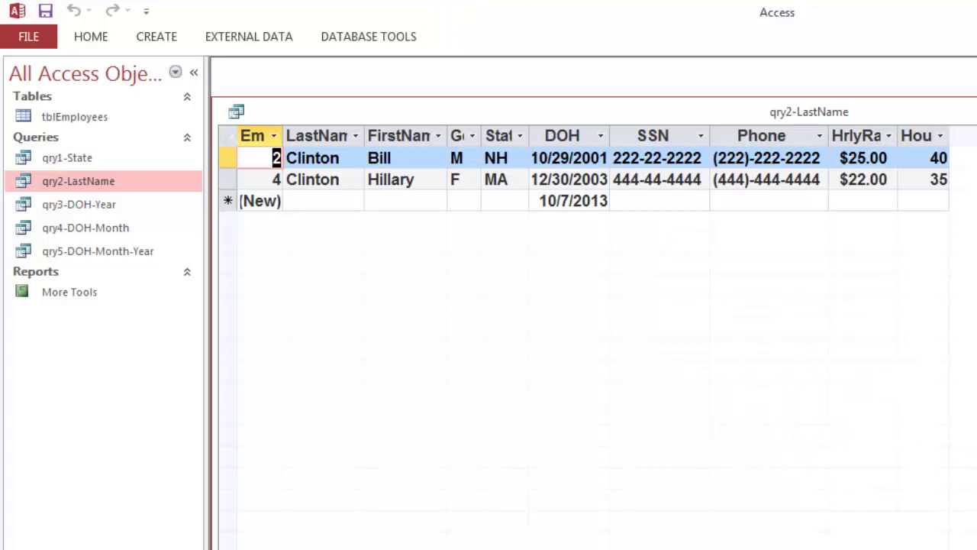
{"action": "key", "text": "ctrl+period"}
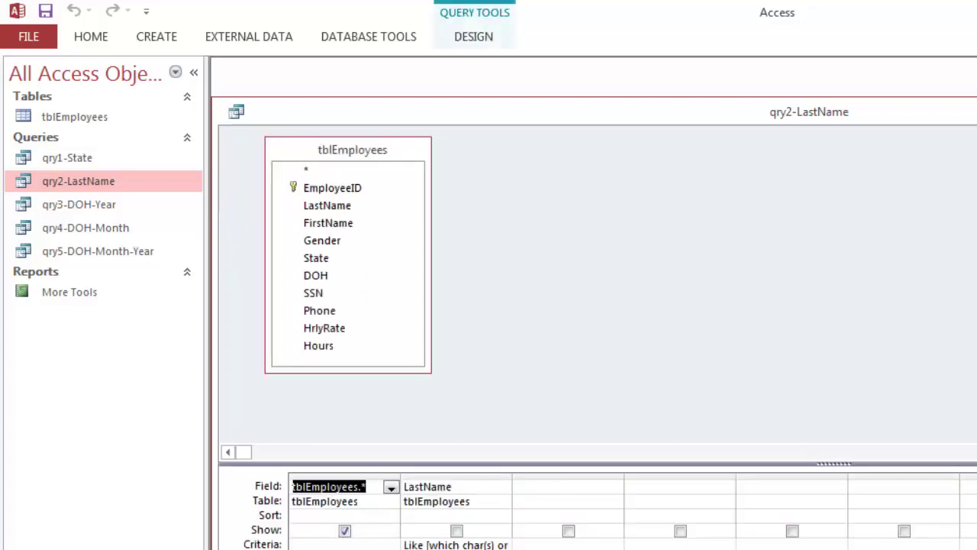
{"action": "key", "text": "ctrl+period"}
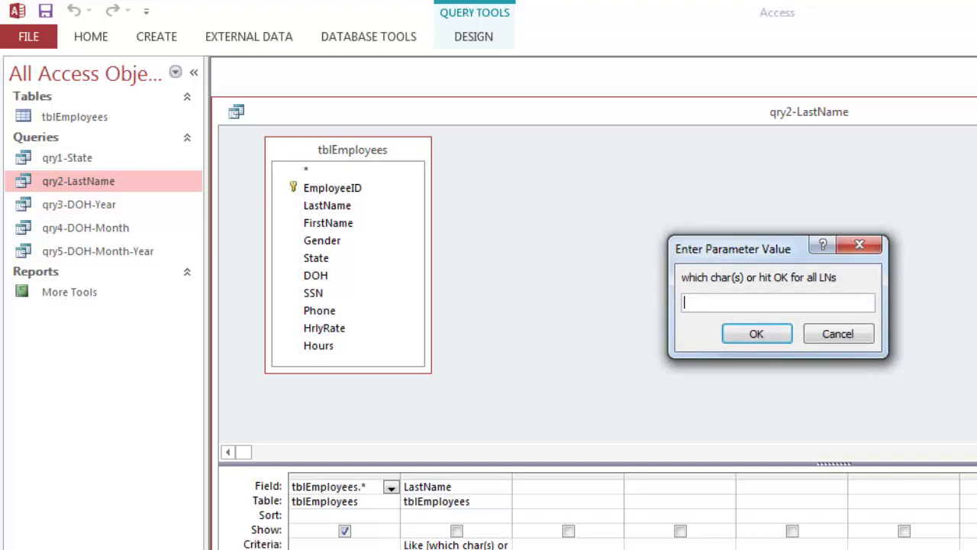
{"action": "left_click", "coordinate": [752, 335]}
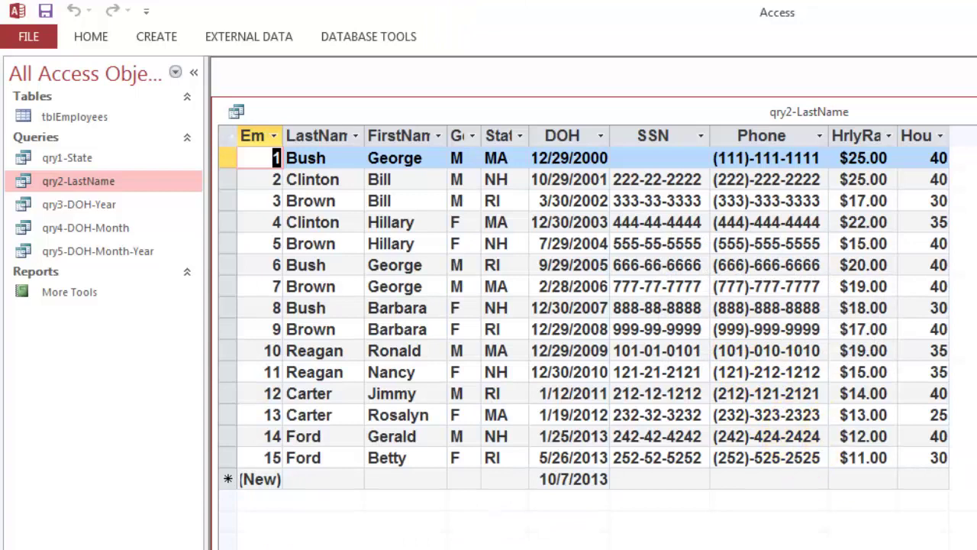
- Open the LastName criterion in Zoom and examine Like, the bracketed prompt, & and "*"
{"action": "key", "text": "ctrl+period"}
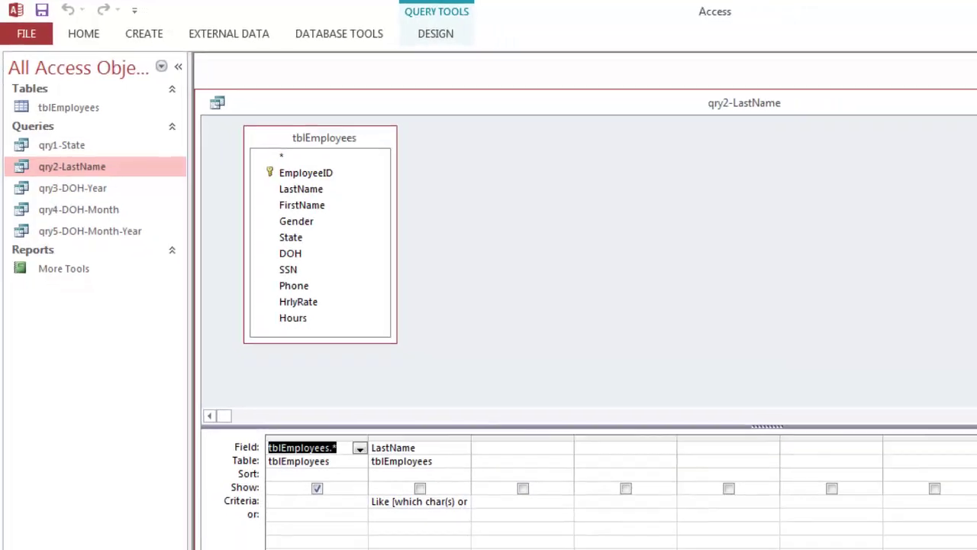
{"action": "right_click", "coordinate": [329, 413]}
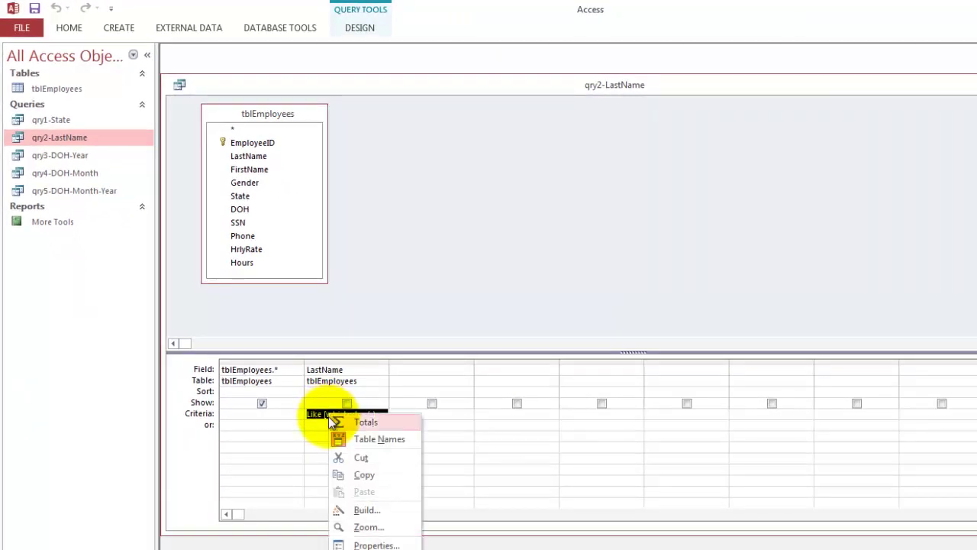
{"action": "left_click", "coordinate": [367, 528]}
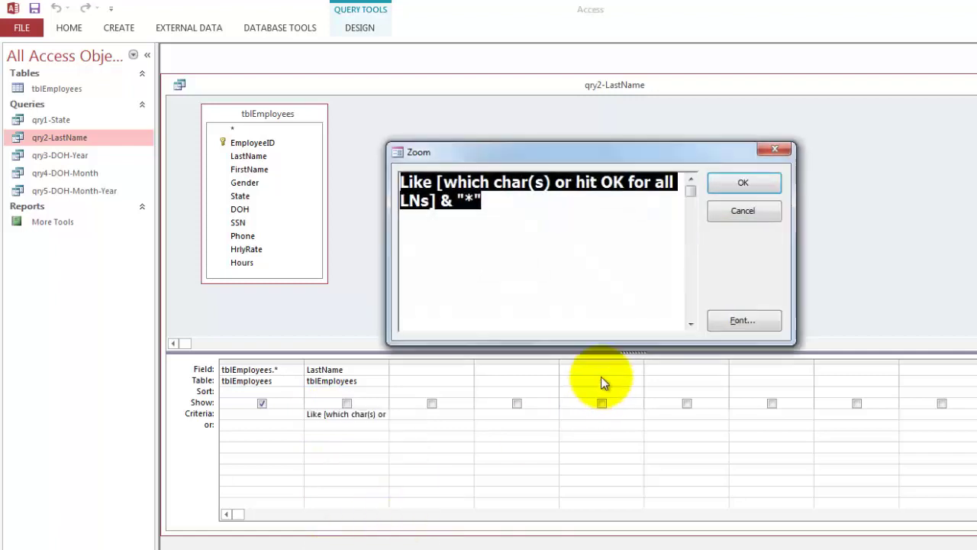
{"action": "left_click_drag", "start_coordinate": [622, 156], "coordinate": [722, 135]}
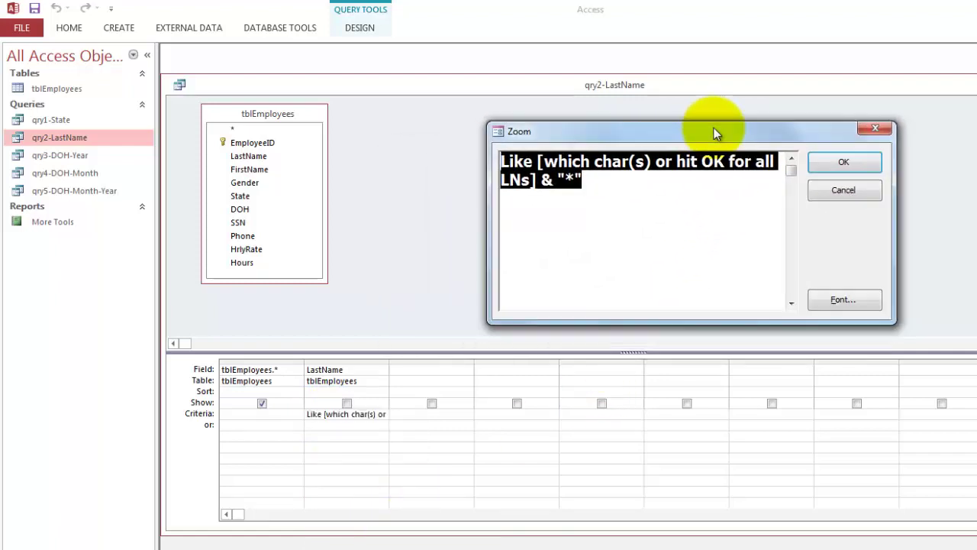
{"action": "double_click", "coordinate": [501, 162]}
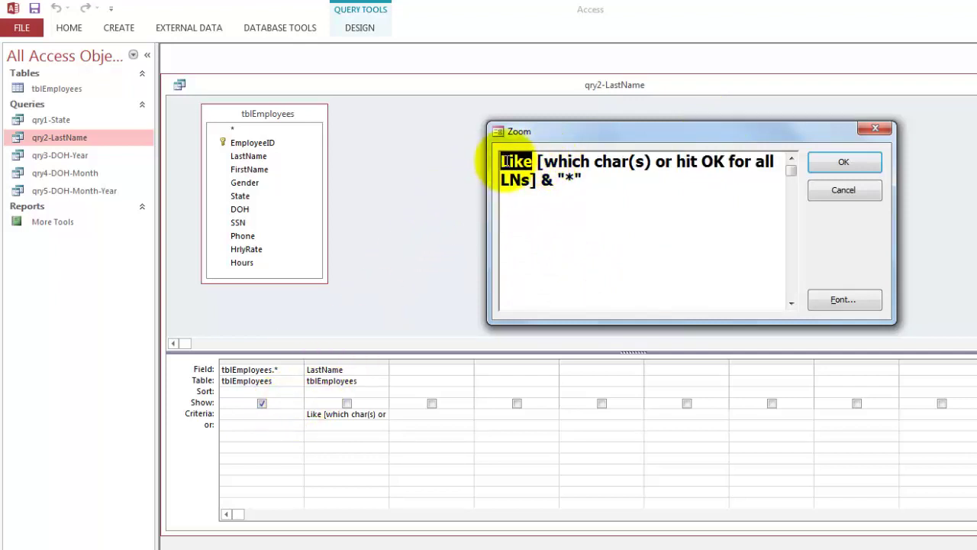
{"action": "left_click_drag", "start_coordinate": [584, 179], "coordinate": [558, 180]}
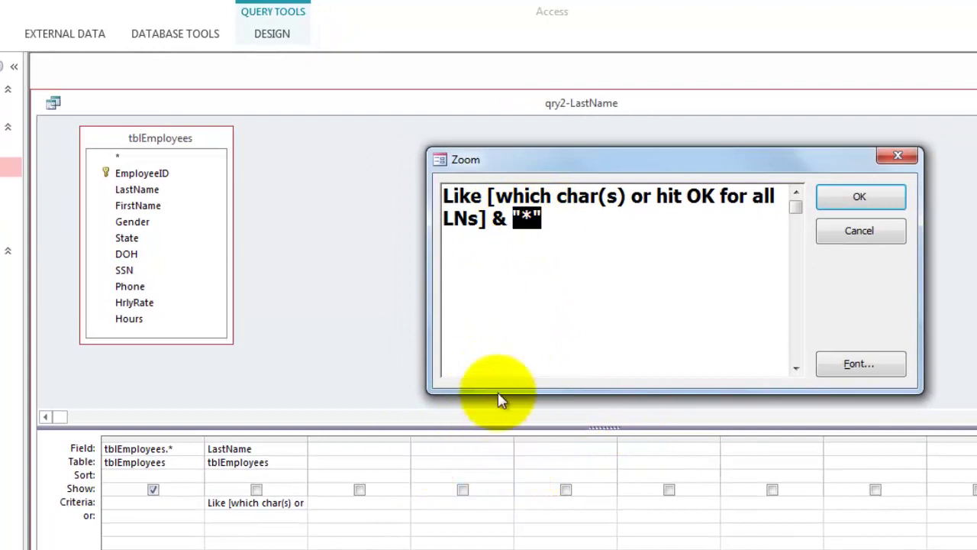
{"action": "left_click", "coordinate": [496, 196]}
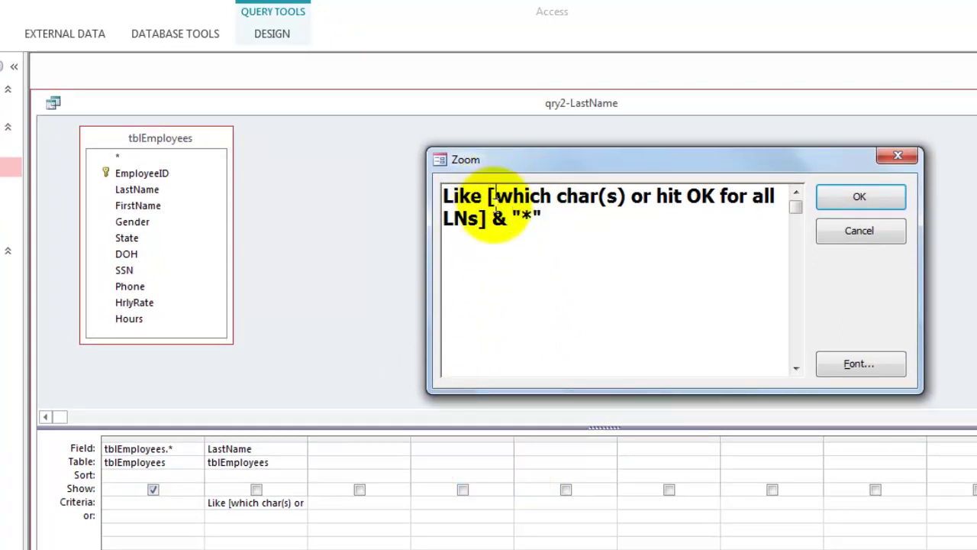
{"action": "left_click_drag", "start_coordinate": [497, 197], "coordinate": [481, 219]}
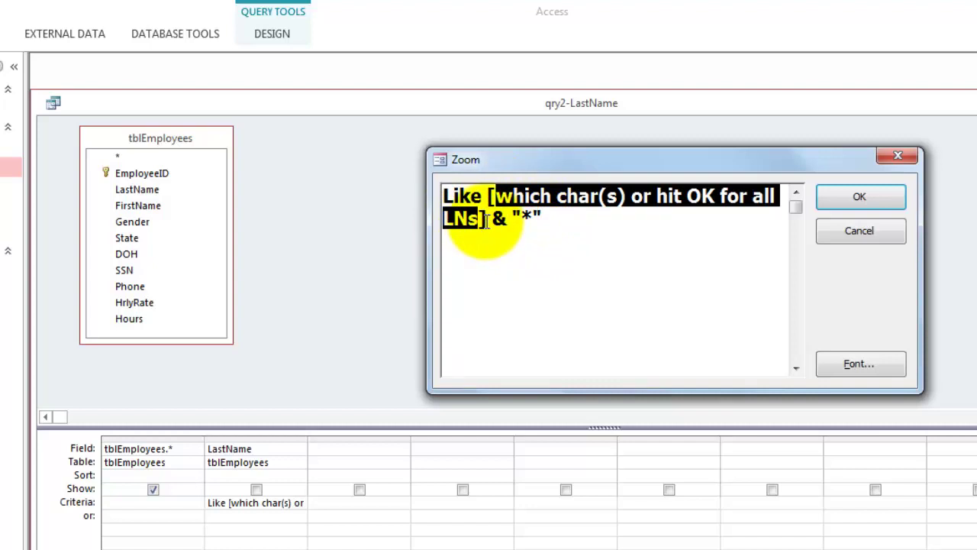
{"action": "left_click_drag", "start_coordinate": [485, 222], "coordinate": [506, 221]}
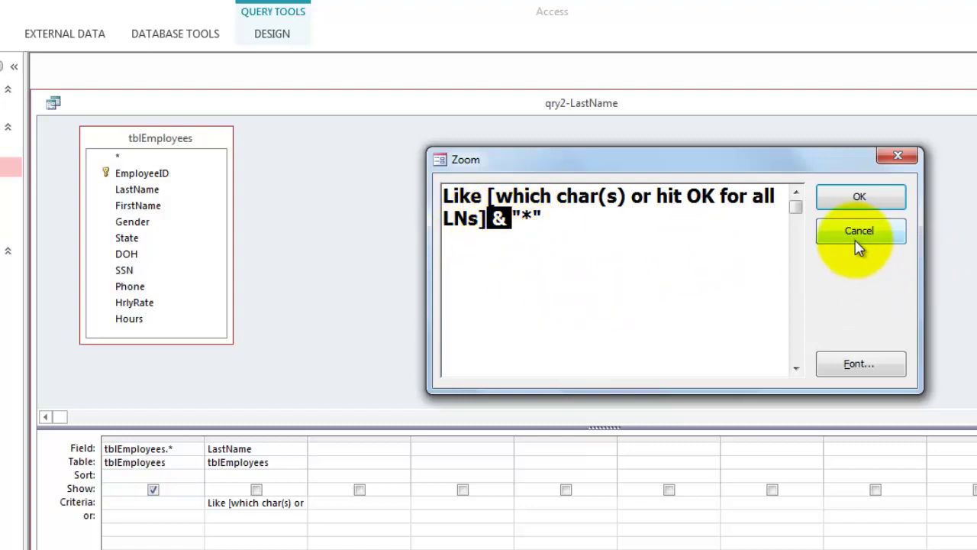
- Run qry2-LastName with a blank prompt for all employees, then save and close it
{"action": "left_click", "coordinate": [861, 198]}
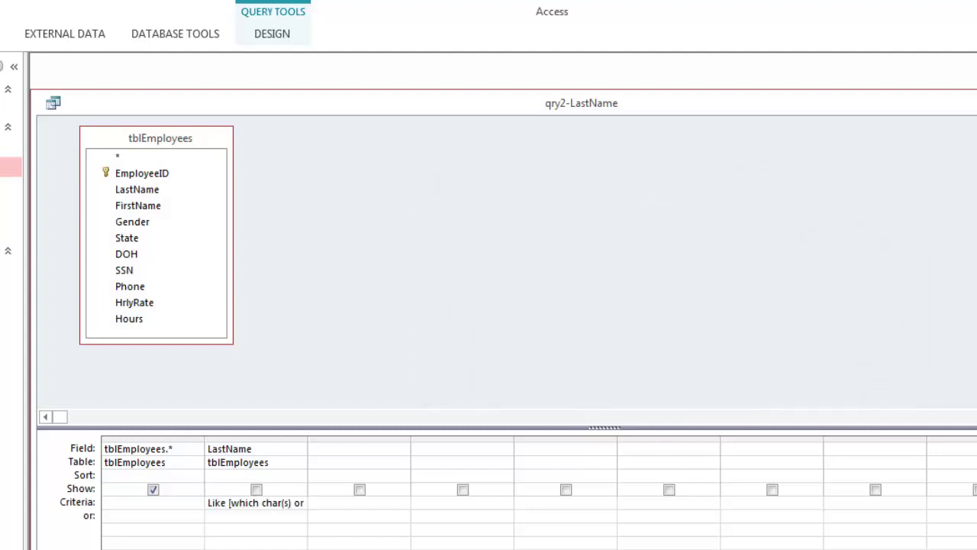
{"action": "left_click", "coordinate": [533, 308]}
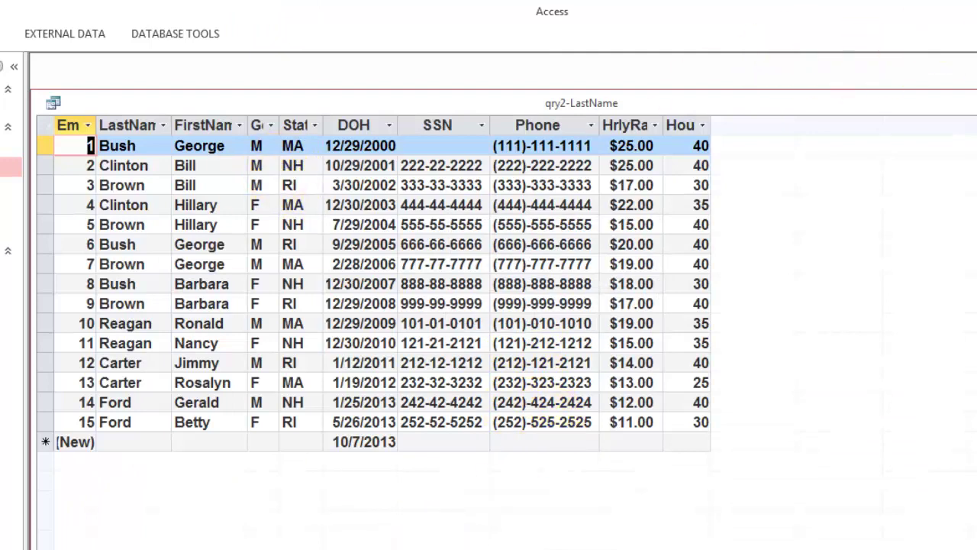
{"action": "key", "text": "ctrl+w"}
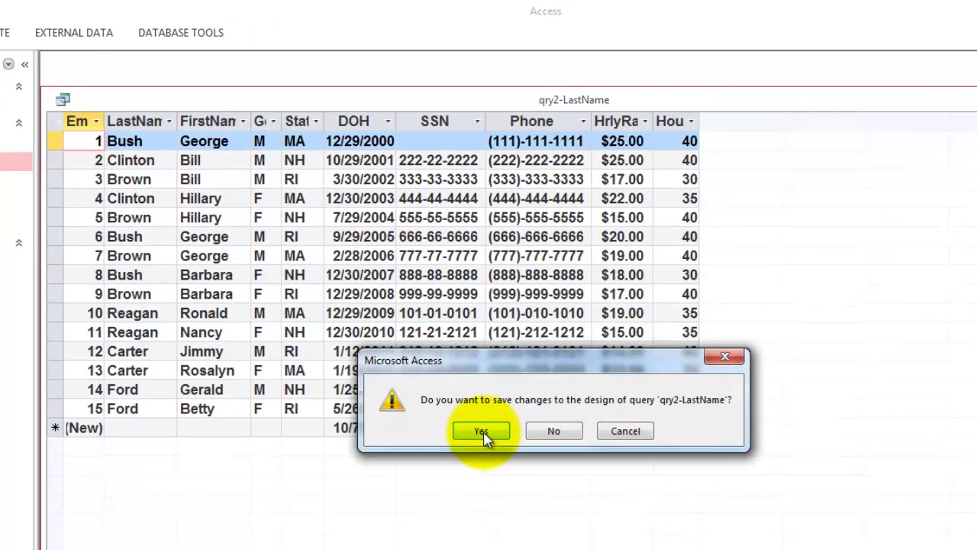
{"action": "left_click", "coordinate": [484, 433]}
- Run qry3-DOH-Year with 2013, listing the two employees hired that year
{"action": "double_click", "coordinate": [45, 128]}
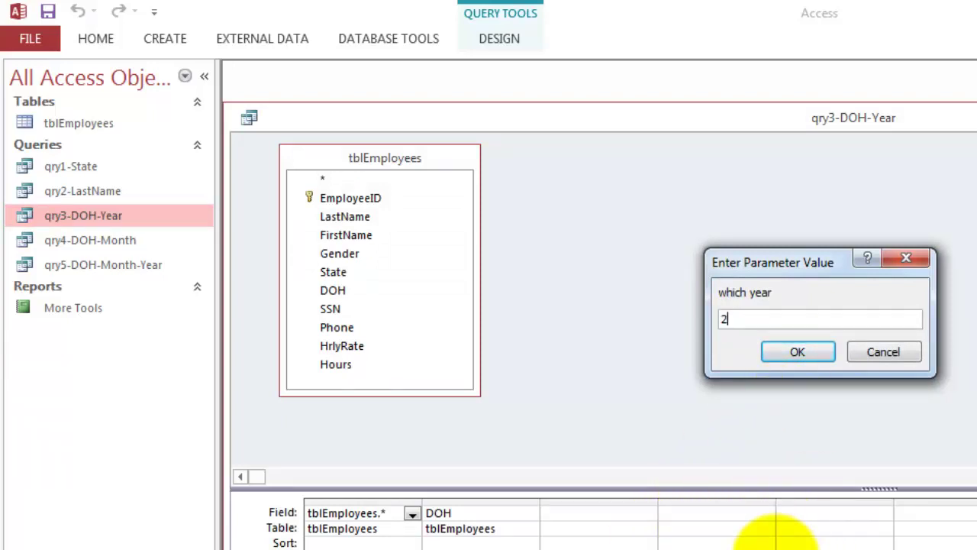
{"action": "left_click", "coordinate": [807, 347]}
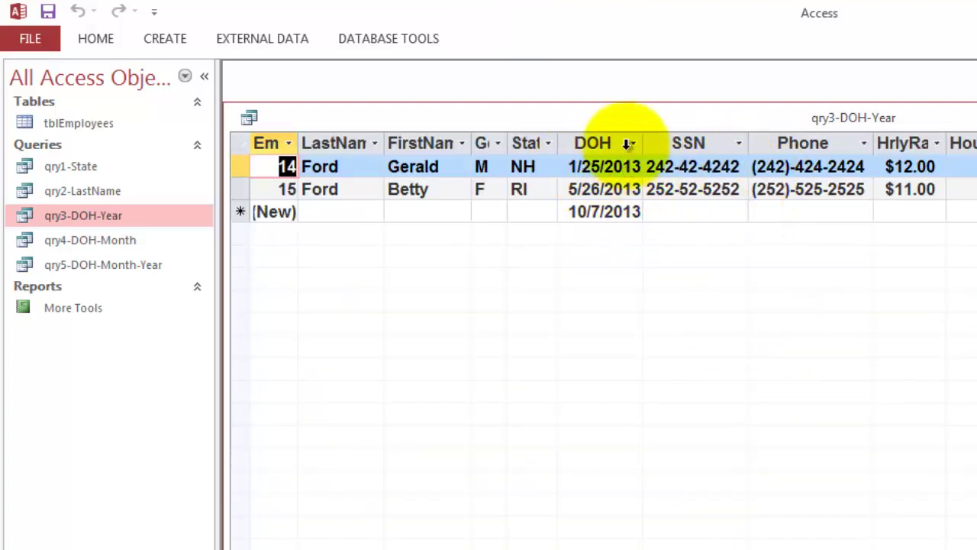
- Open the DOH criterion Like "*" & [which year] in Zoom and examine its parts
{"action": "left_click", "coordinate": [603, 144]}
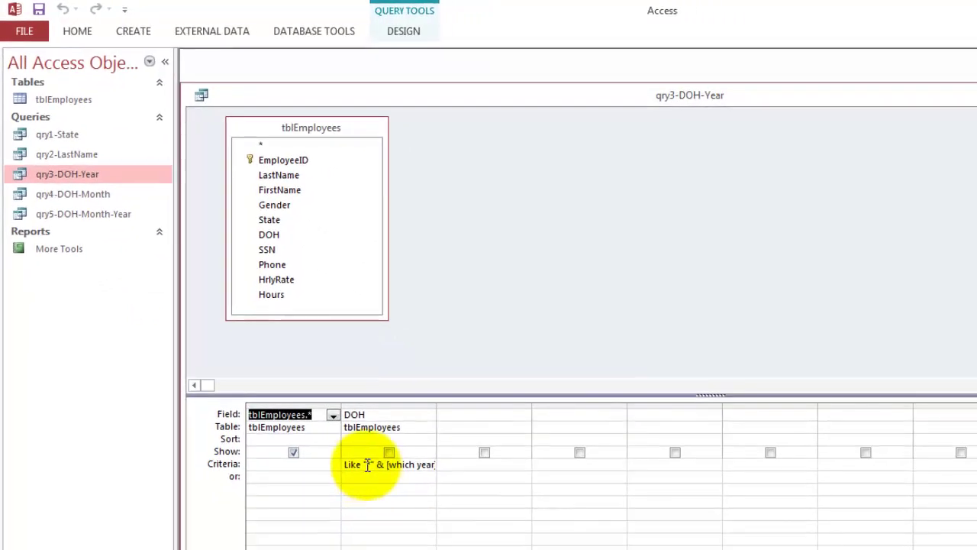
{"action": "left_click", "coordinate": [367, 466]}
{"action": "right_click", "coordinate": [367, 466]}
{"action": "left_click", "coordinate": [632, 511]}
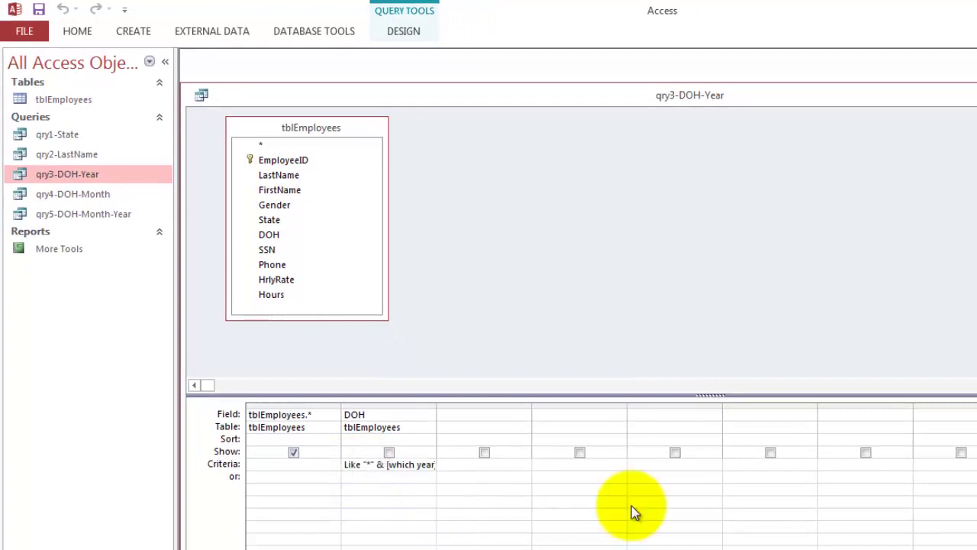
{"action": "key", "text": "shift+F2"}
{"action": "left_click_drag", "start_coordinate": [642, 168], "coordinate": [673, 140]}
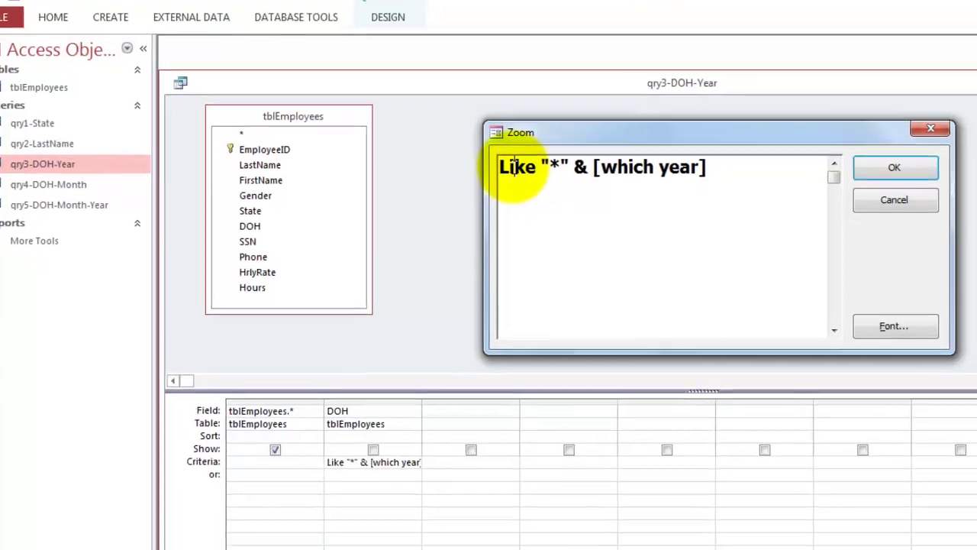
{"action": "double_click", "coordinate": [527, 177]}
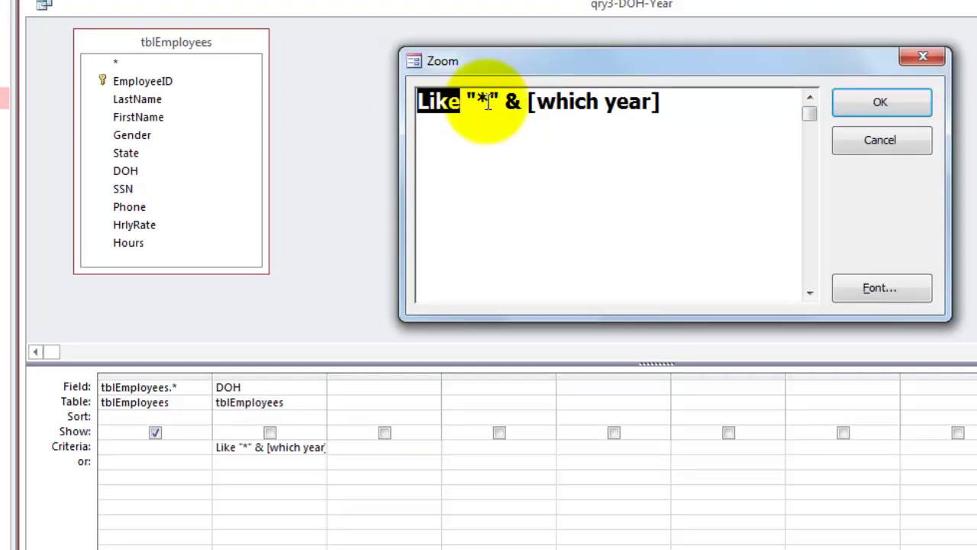
{"action": "left_click", "coordinate": [546, 107]}
{"action": "left_click_drag", "start_coordinate": [547, 107], "coordinate": [607, 164]}
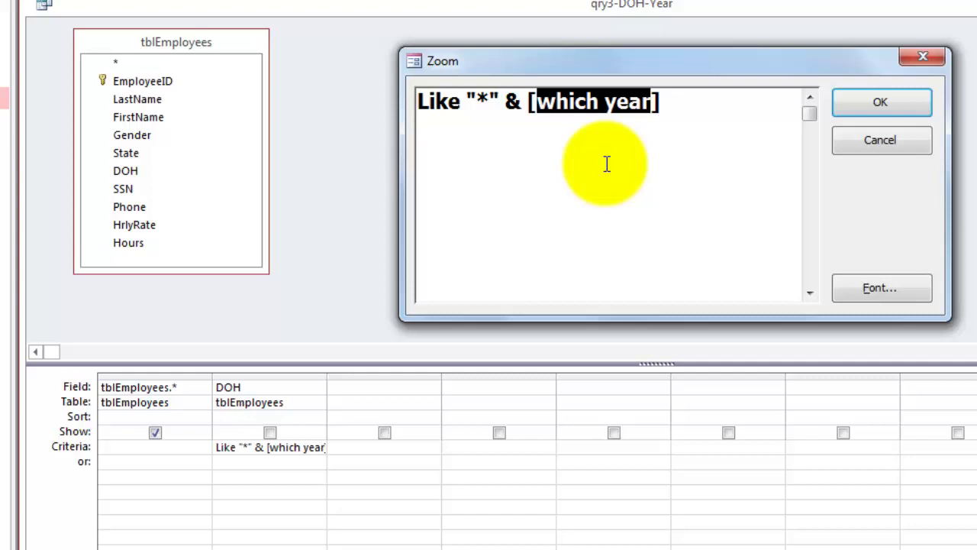
- Run qry3-DOH-Year with a blank year to list all 15 employees, then close it
{"action": "left_click", "coordinate": [880, 105]}
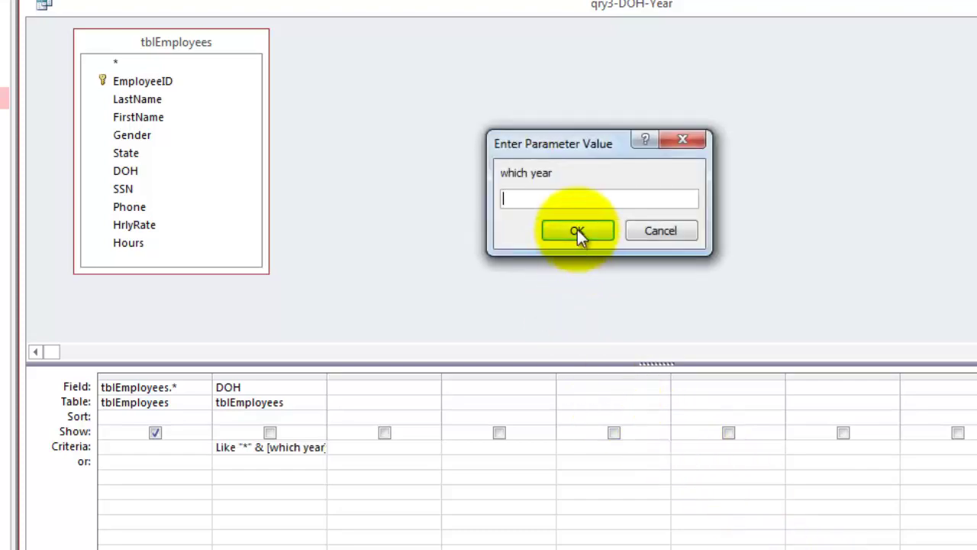
{"action": "left_click", "coordinate": [577, 231]}
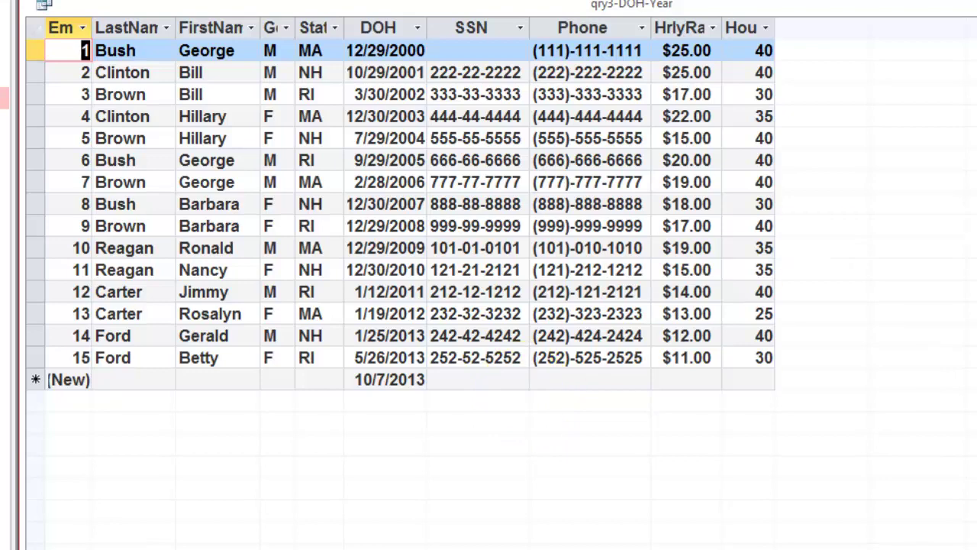
{"action": "key", "text": "ctrl+w"}
- Save the hire-year query changes, then run qry4-DOH-Month for month 1
{"action": "left_click", "coordinate": [528, 381]}
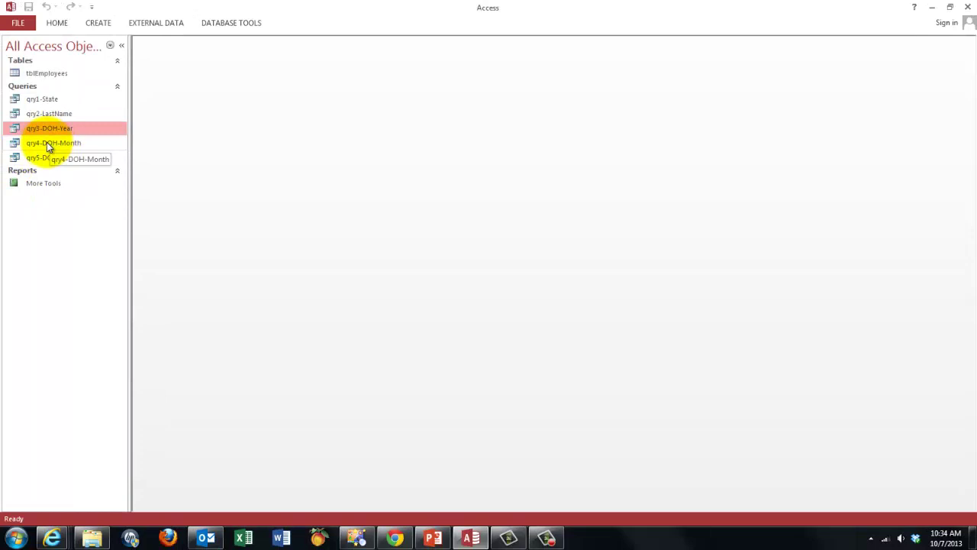
{"action": "double_click", "coordinate": [48, 143]}
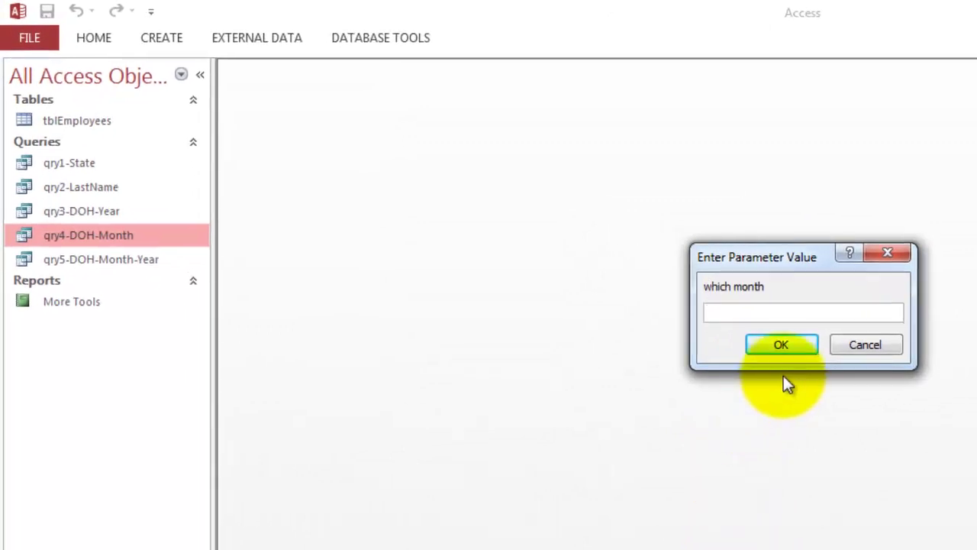
{"action": "type", "text": "1"}
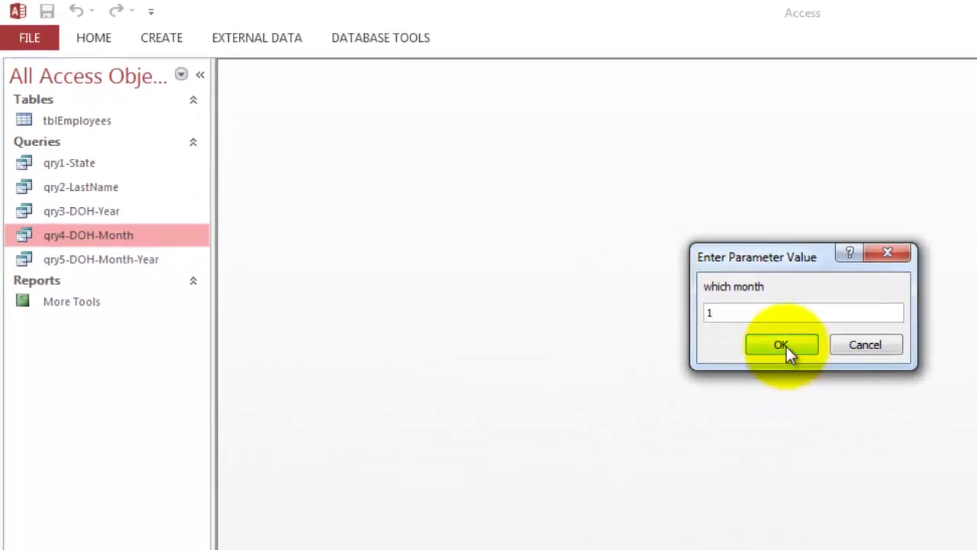
{"action": "left_click", "coordinate": [784, 345]}
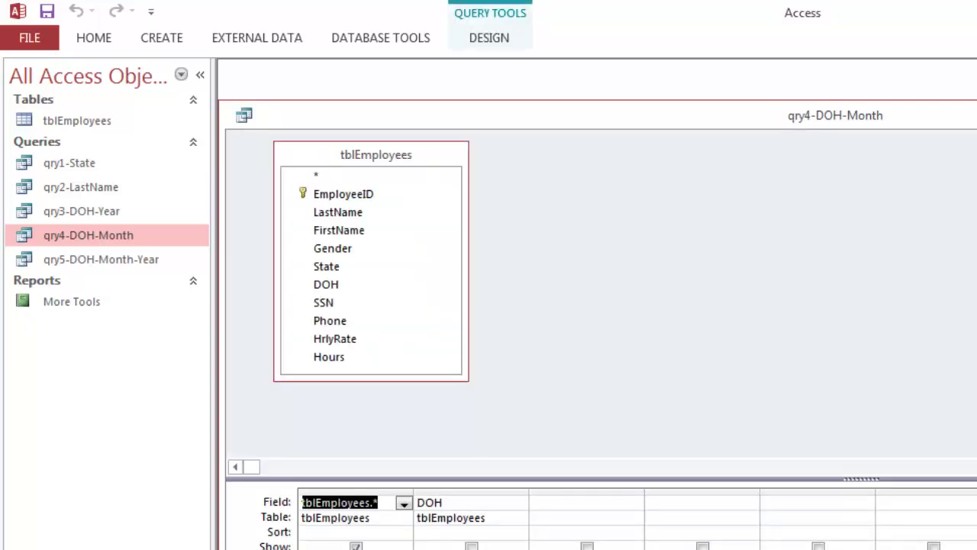
- Open the DOH criterion in the Zoom box and review its Like and [which month] parts
{"action": "right_click", "coordinate": [402, 500]}
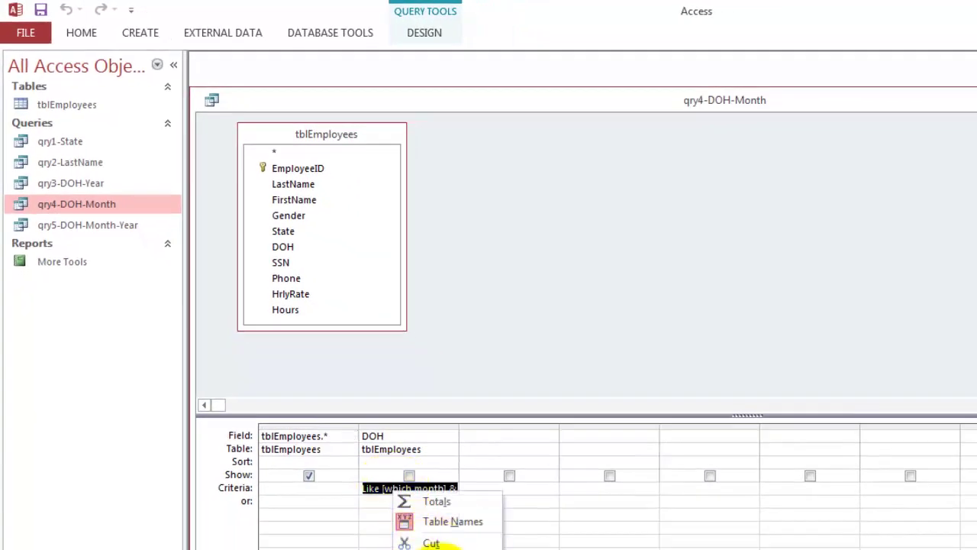
{"action": "key", "text": "shift+F2"}
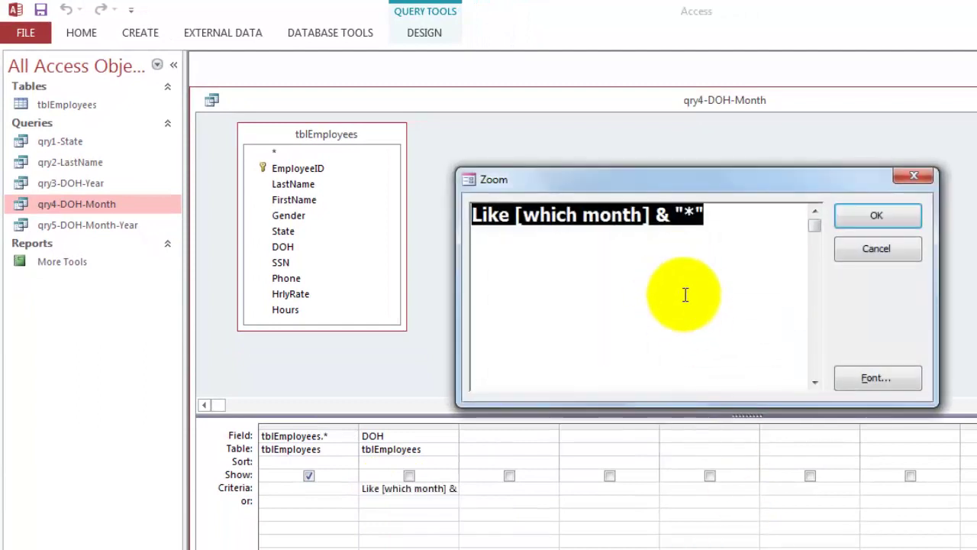
{"action": "left_click_drag", "start_coordinate": [725, 175], "coordinate": [811, 155]}
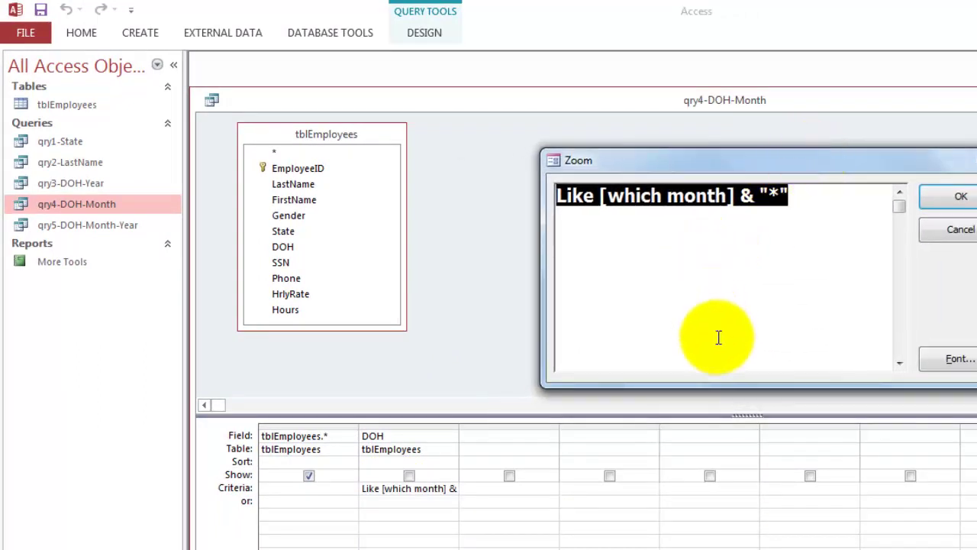
{"action": "left_click", "coordinate": [596, 200]}
{"action": "double_click", "coordinate": [570, 195]}
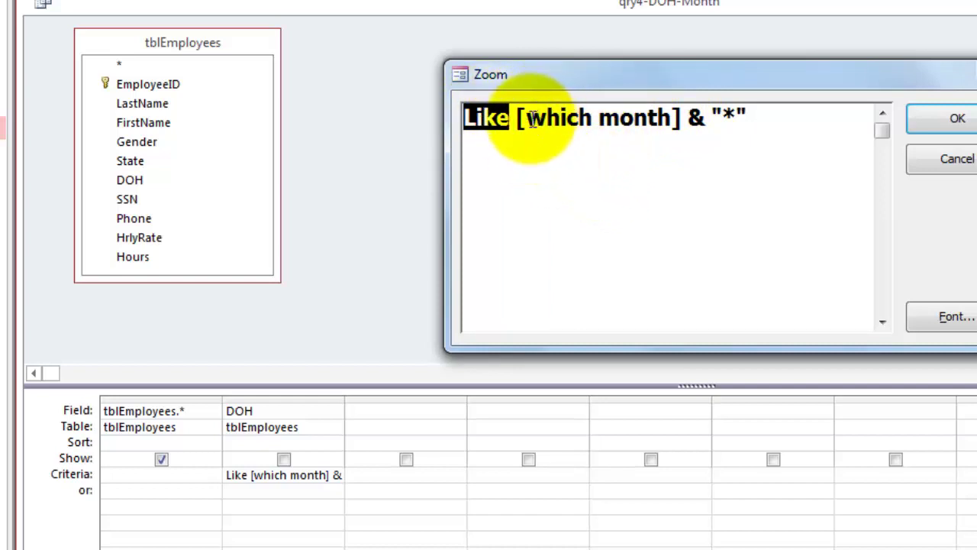
{"action": "left_click_drag", "start_coordinate": [519, 116], "coordinate": [673, 118]}
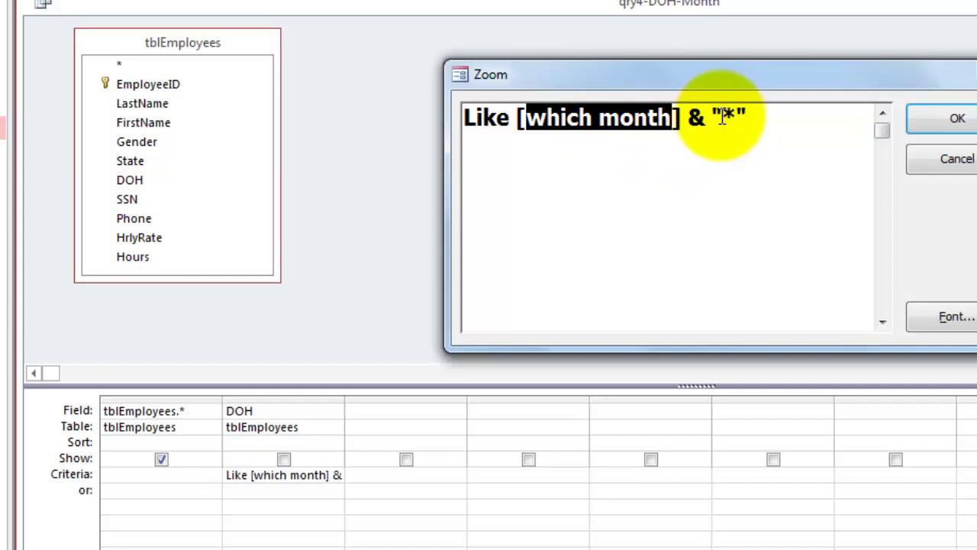
- Insert / before the * to make Like [which month] & "/*", then rerun for month 1
{"action": "left_click", "coordinate": [723, 116]}
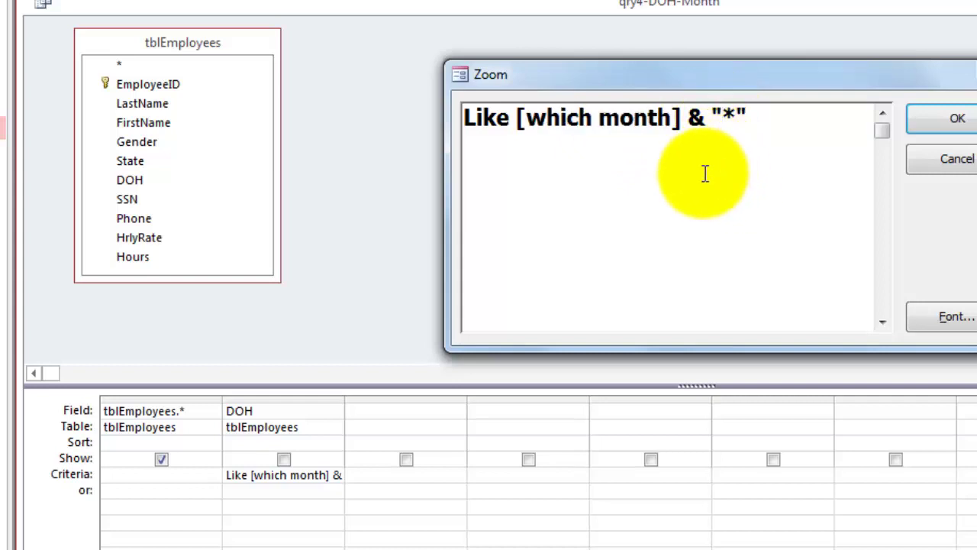
{"action": "type", "text": "/"}
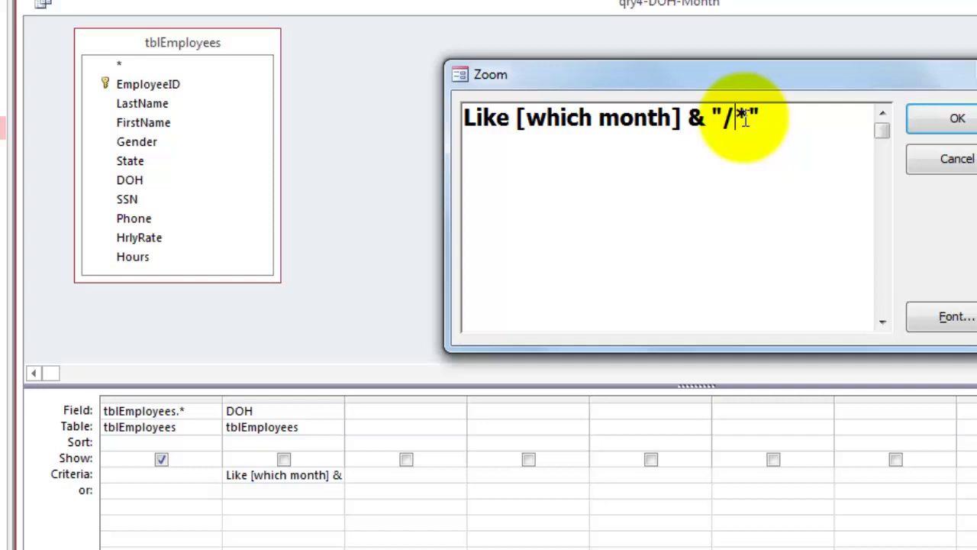
{"action": "left_click", "coordinate": [950, 122]}
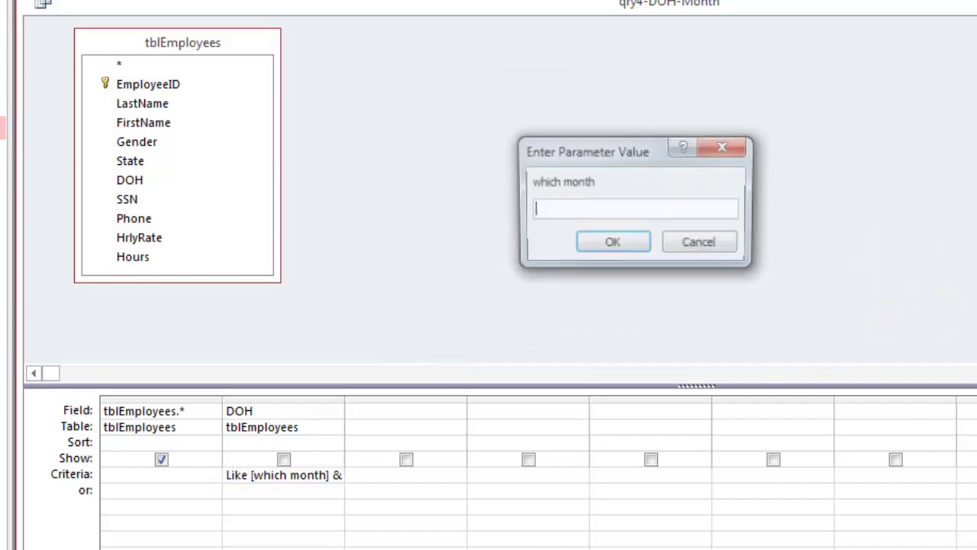
{"action": "type", "text": "1"}
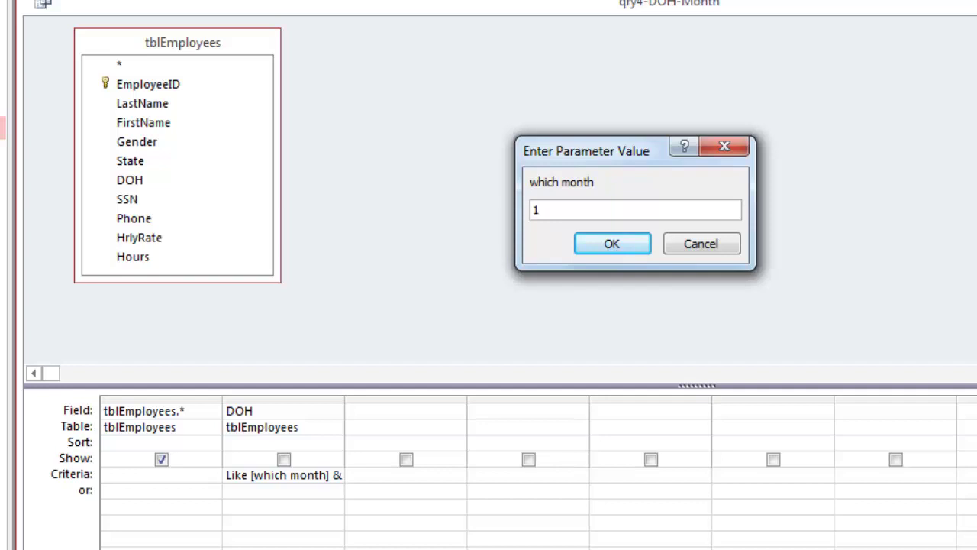
{"action": "key", "text": "Return"}
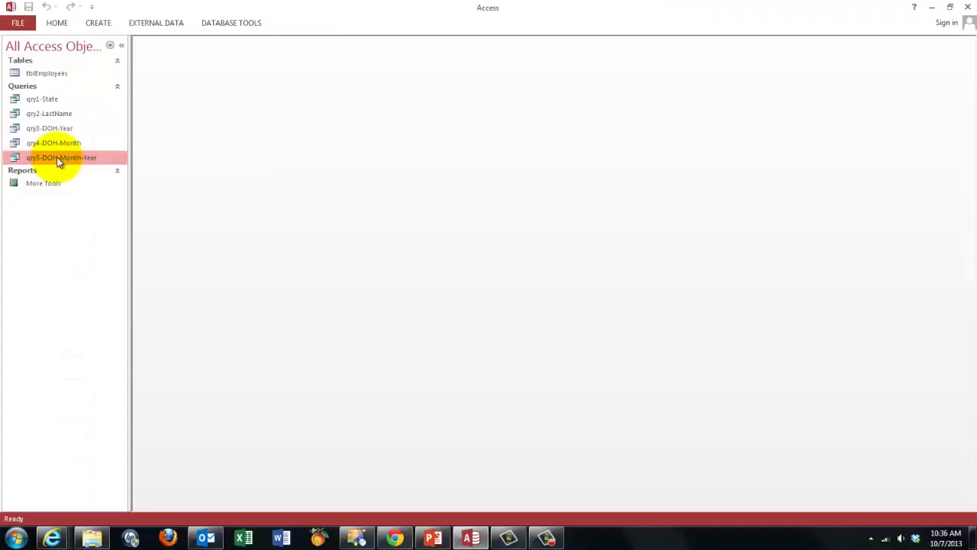
- Run qry5-DOH-Month-Year for month 1 and year 2013, returning one employee
{"action": "double_click", "coordinate": [59, 158]}
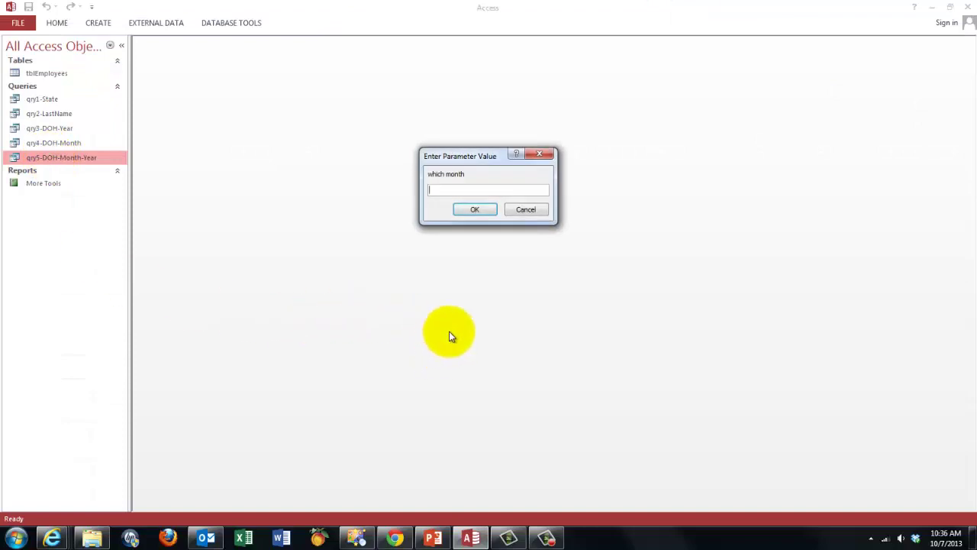
{"action": "type", "text": "1"}
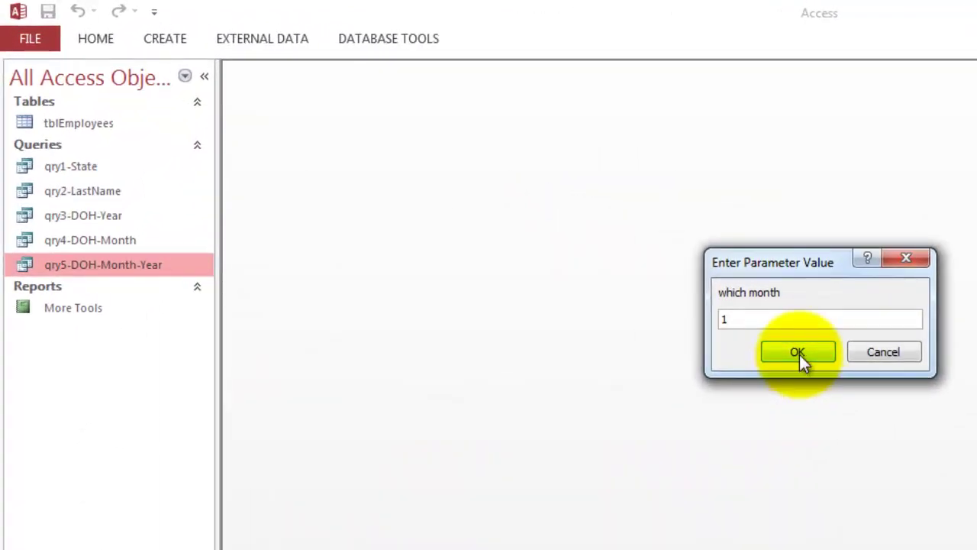
{"action": "left_click", "coordinate": [799, 354]}
{"action": "type", "text": "2"}
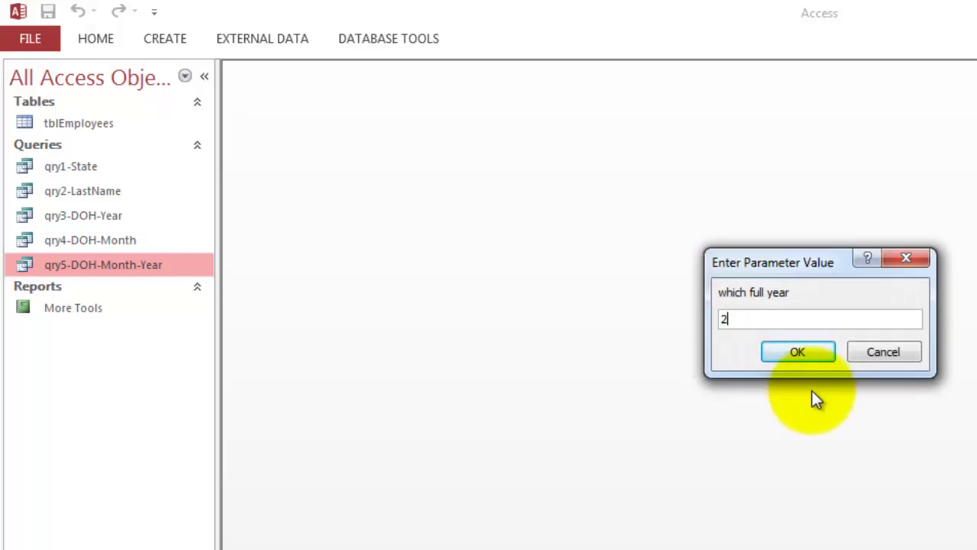
{"action": "type", "text": "013"}
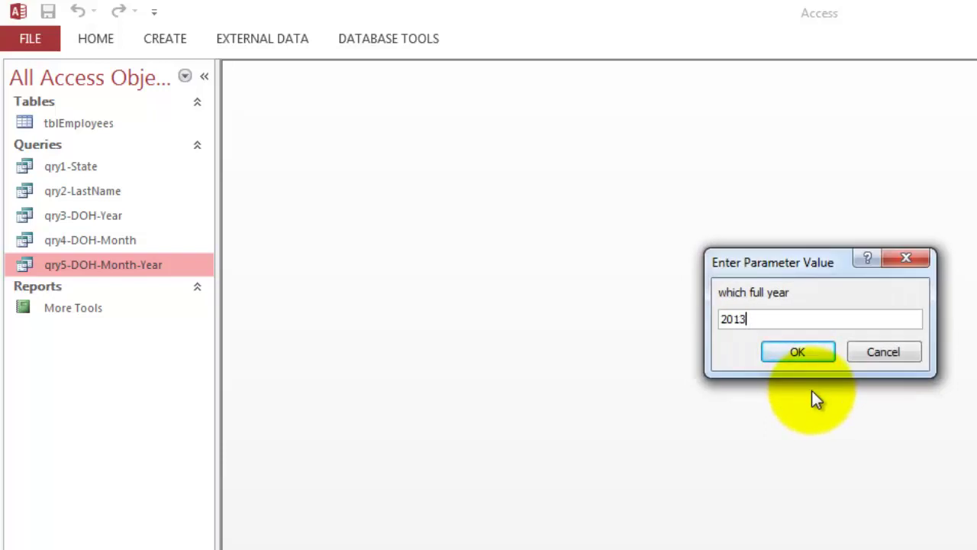
{"action": "left_click", "coordinate": [806, 352]}
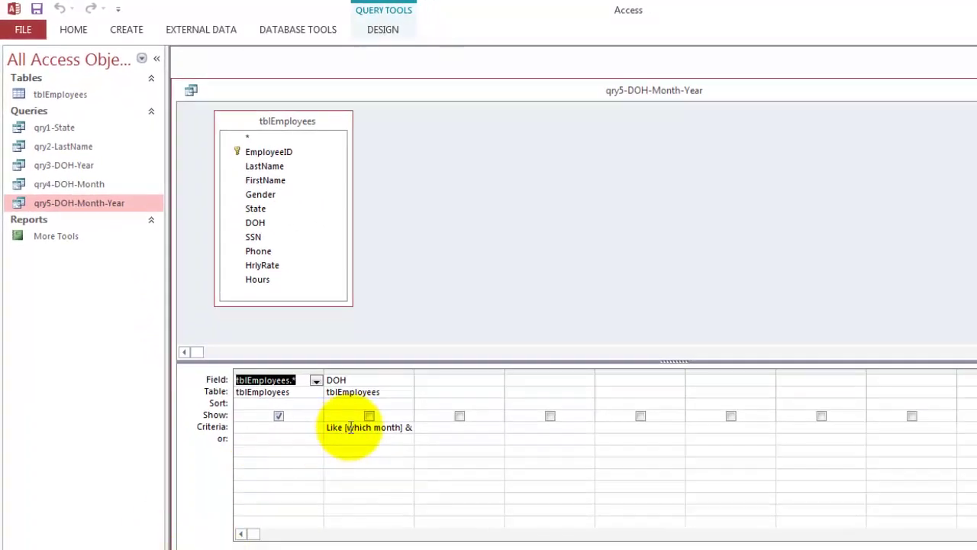
- Review the criterion Like [which month] & "/*/" & [which full year] in Zoom, then close the query
{"action": "right_click", "coordinate": [351, 428]}
{"action": "left_click", "coordinate": [420, 542]}
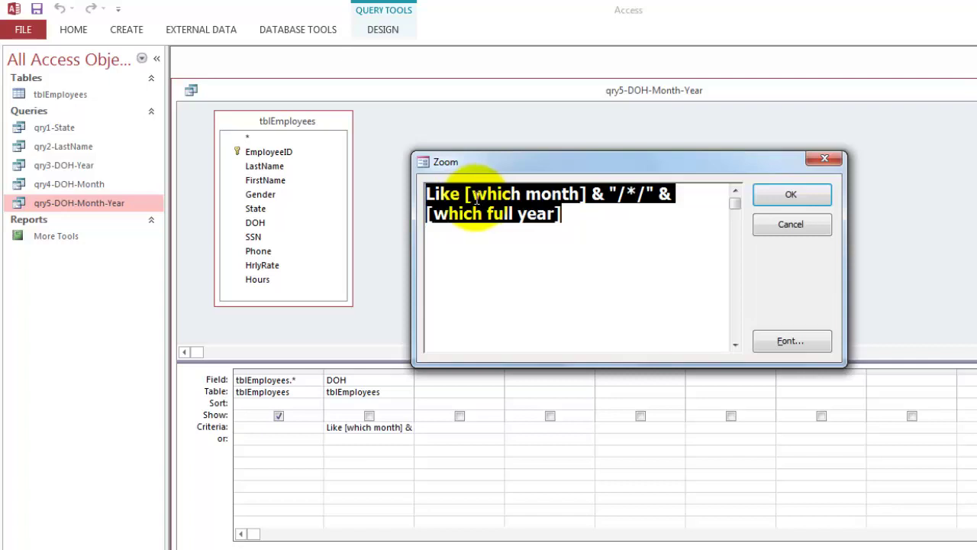
{"action": "left_click_drag", "start_coordinate": [473, 195], "coordinate": [584, 195]}
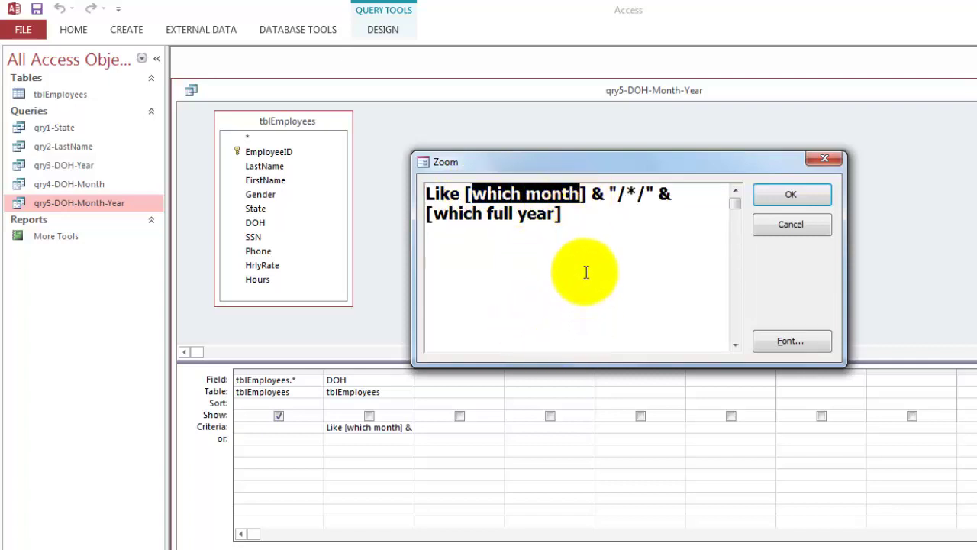
{"action": "left_click", "coordinate": [626, 195]}
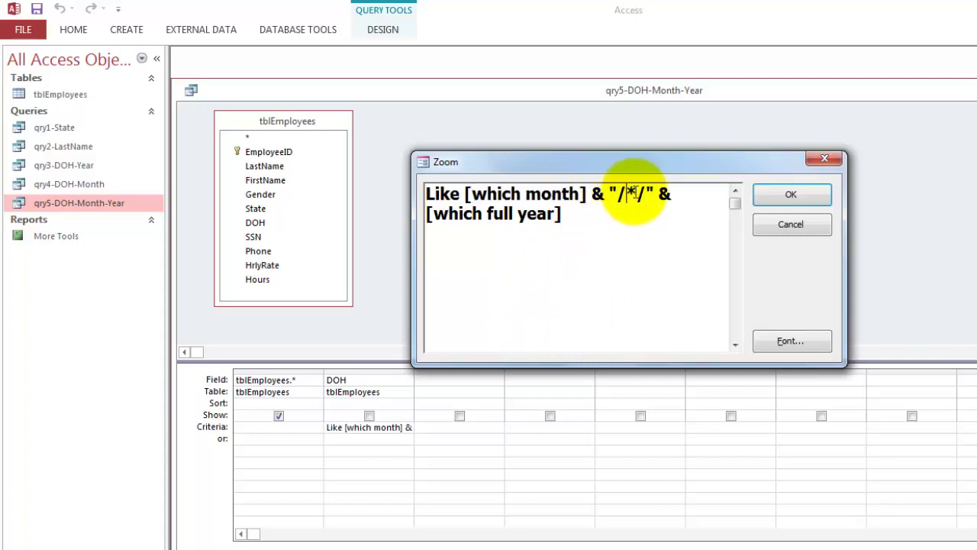
{"action": "left_click", "coordinate": [641, 194]}
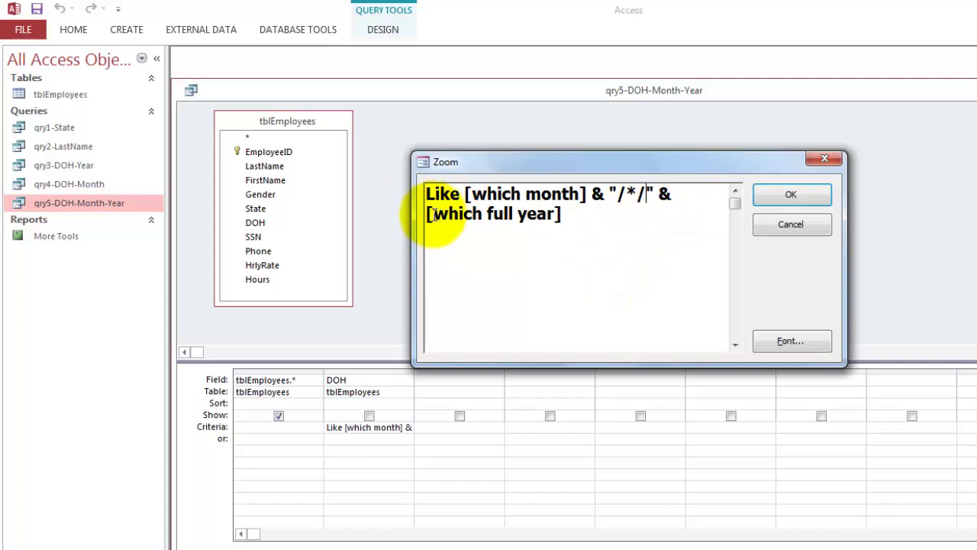
{"action": "left_click_drag", "start_coordinate": [427, 214], "coordinate": [557, 220]}
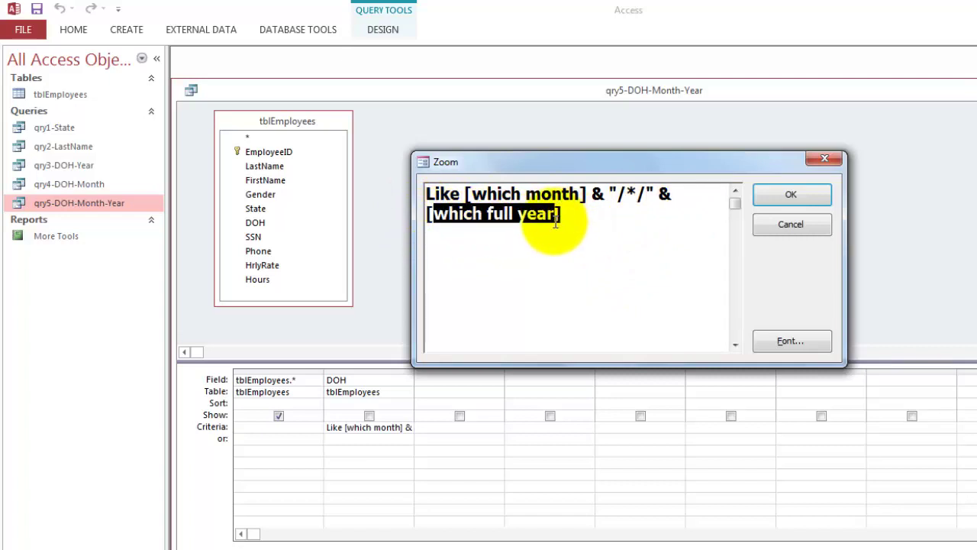
{"action": "left_click", "coordinate": [790, 192]}
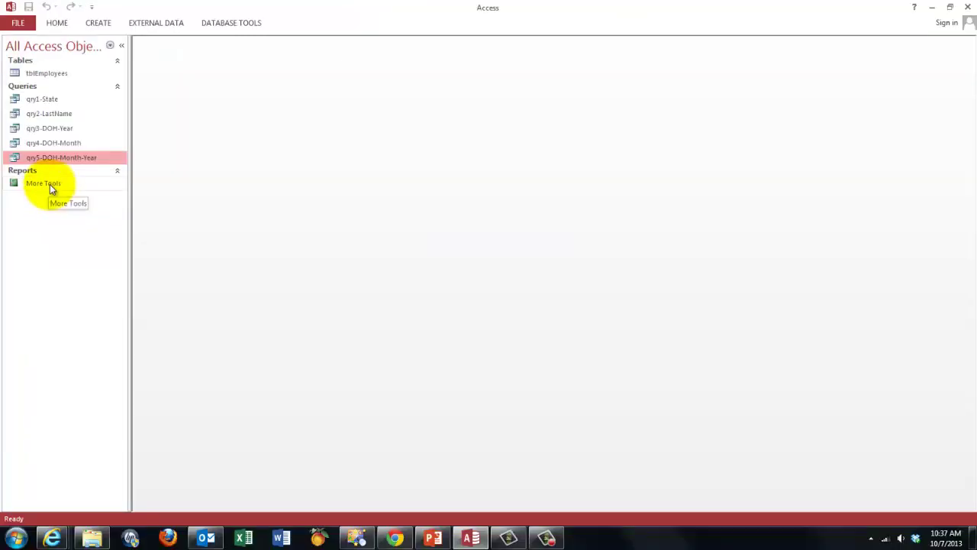
- Open the More Tools report and maximize it to full size
{"action": "double_click", "coordinate": [49, 184]}
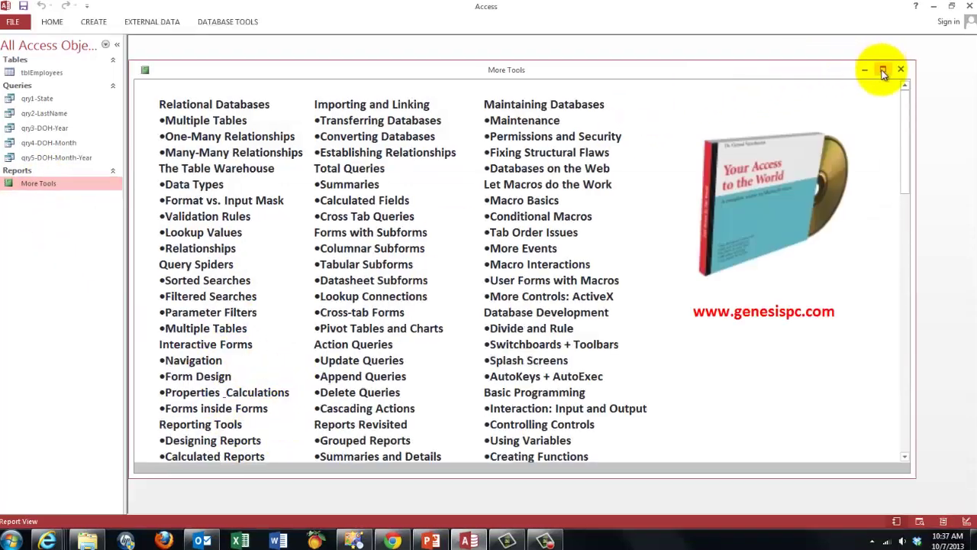
{"action": "left_click", "coordinate": [882, 72]}
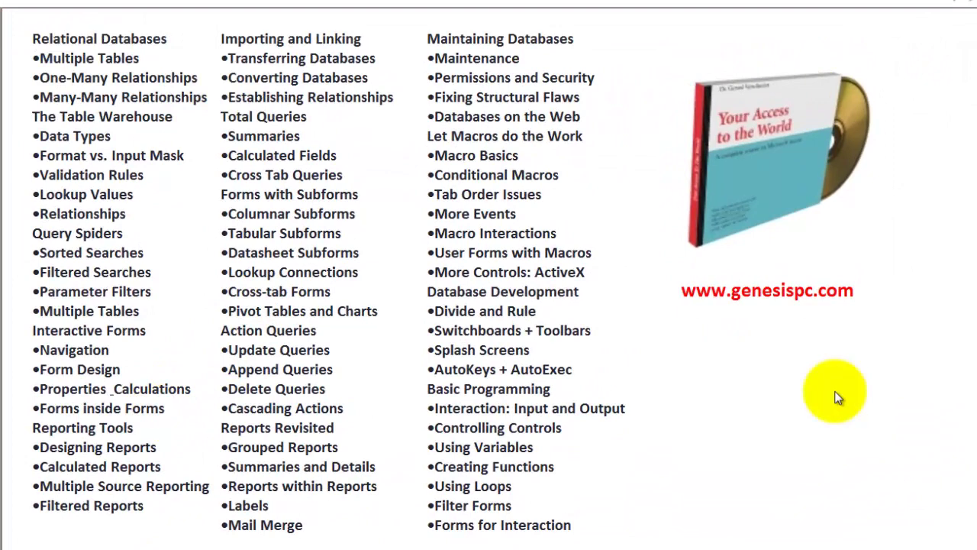